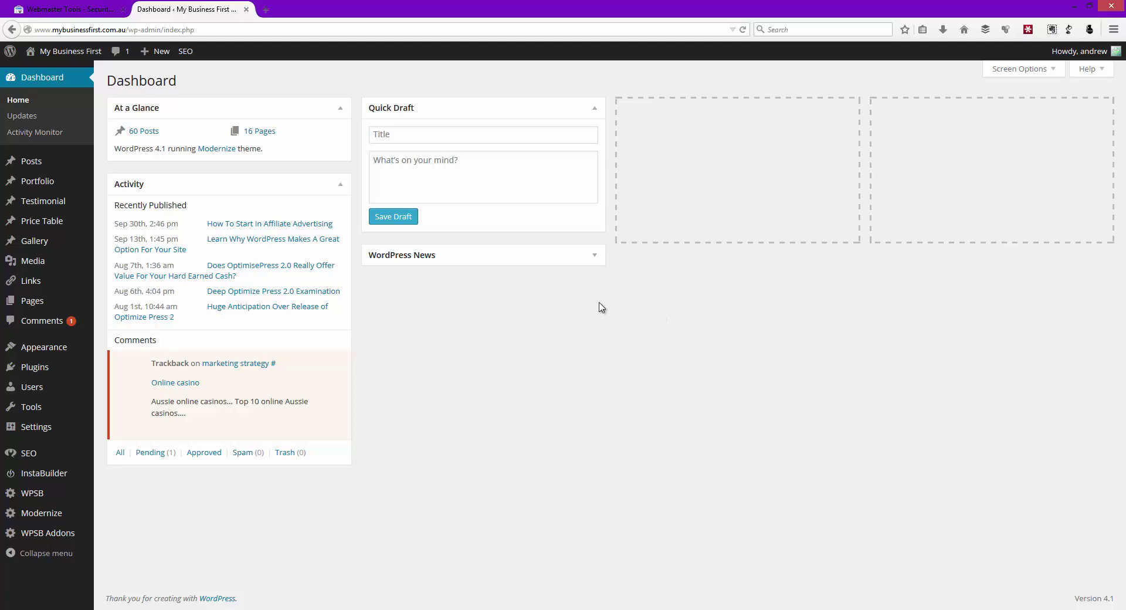
- Show the Malware code injection details, revealing the collect.js script from 122.155.168.105
{"action": "left_click", "coordinate": [44, 7]}
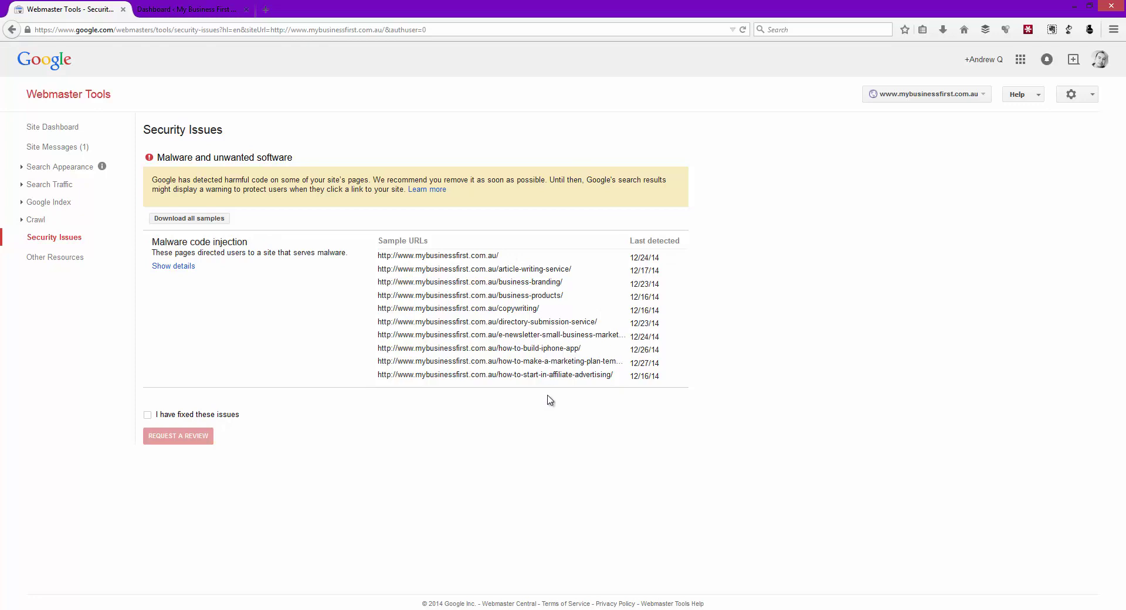
{"action": "left_click", "coordinate": [182, 267]}
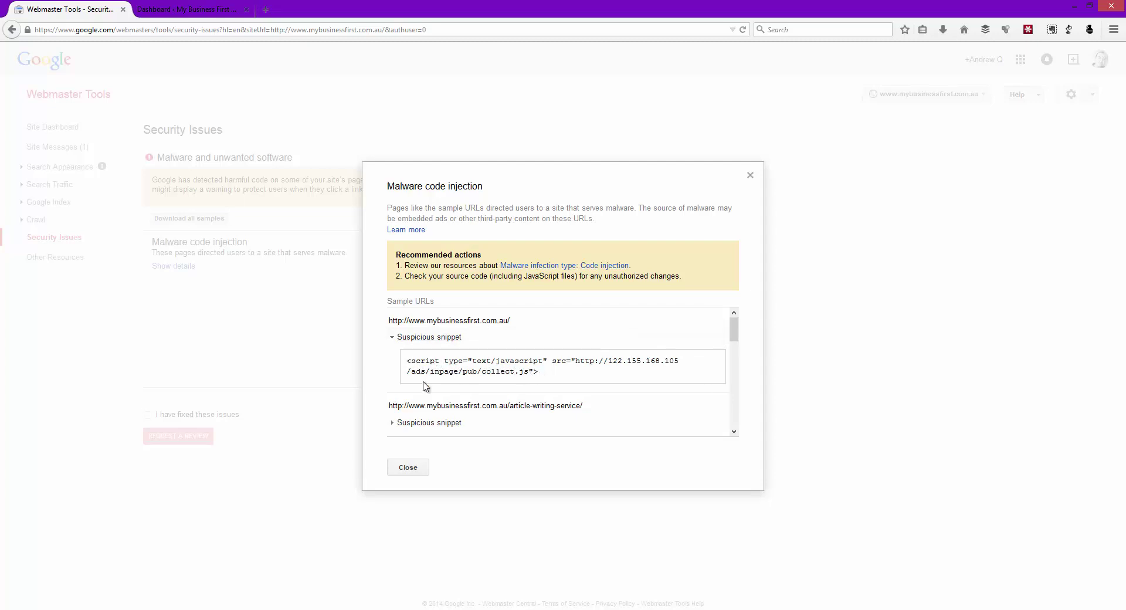
- Expand the article-writing-service URL's suspicious snippet, then return to the WordPress dashboard
{"action": "left_click", "coordinate": [438, 423]}
{"action": "scroll", "coordinate": [503, 397], "scroll_direction": "down", "scroll_amount": 1}
{"action": "scroll", "coordinate": [503, 397], "scroll_direction": "down", "scroll_amount": 2}
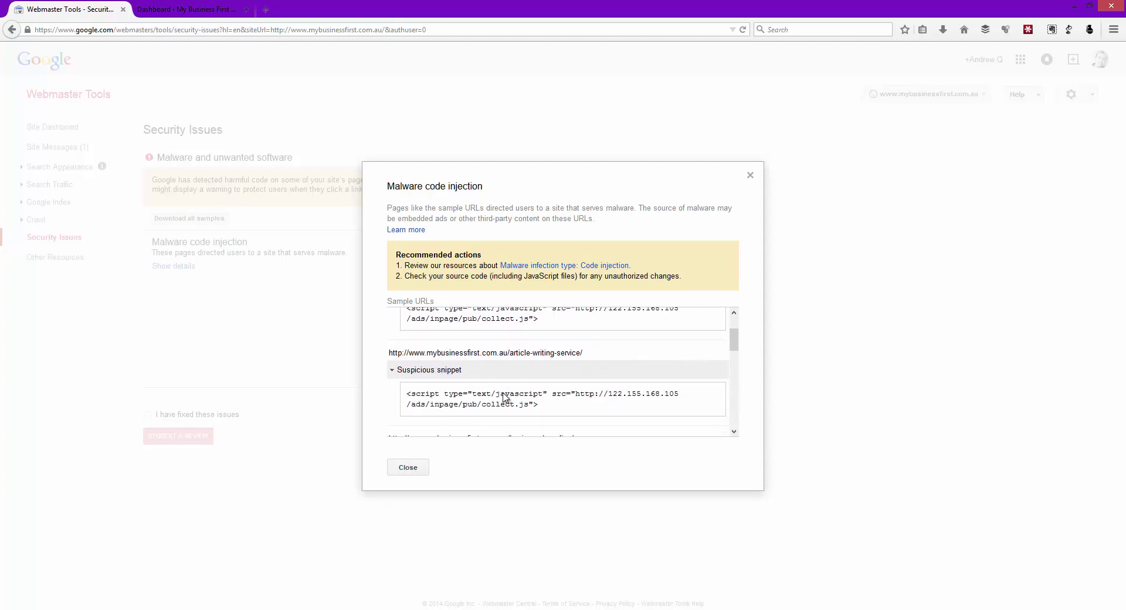
{"action": "scroll", "coordinate": [506, 397], "scroll_direction": "down", "scroll_amount": 1}
{"action": "scroll", "coordinate": [505, 397], "scroll_direction": "down", "scroll_amount": 1}
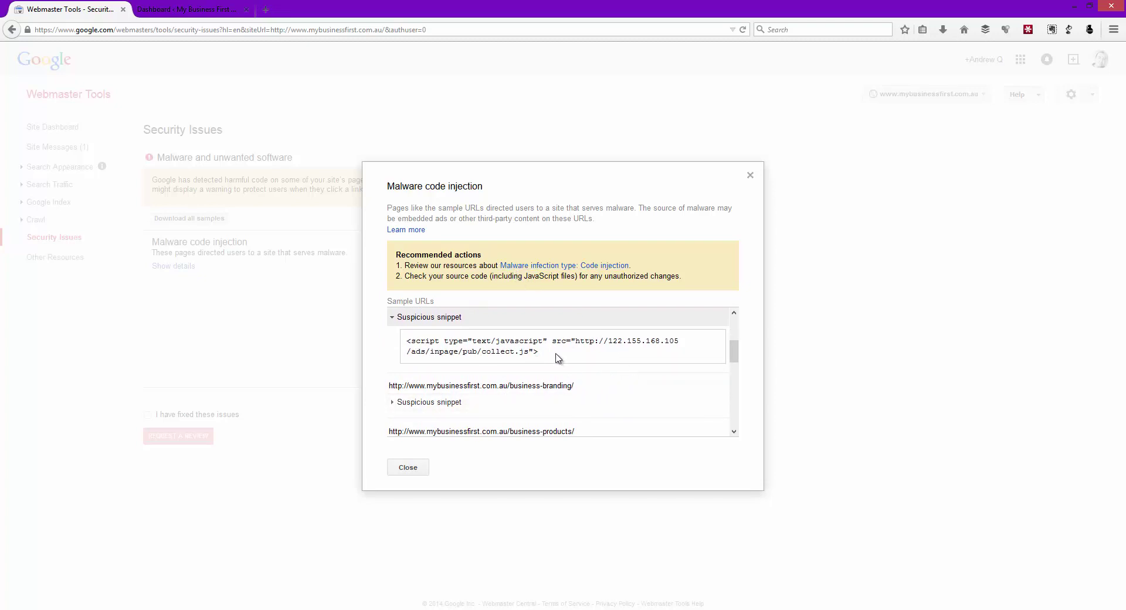
{"action": "left_click", "coordinate": [191, 10]}
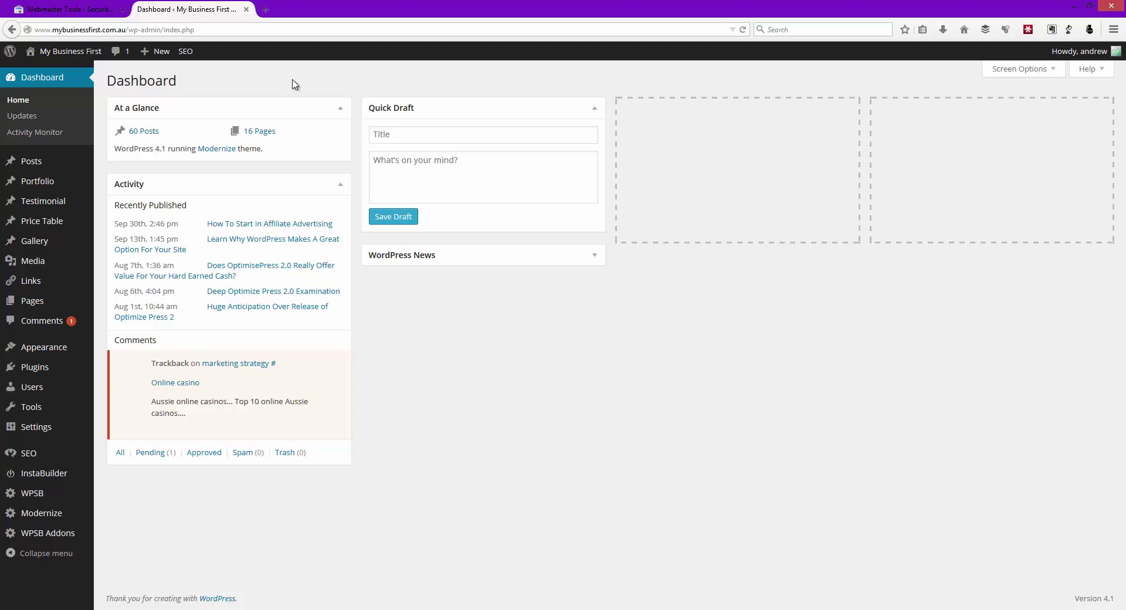
- Search the Add Plugins page for 'anti-malware'
{"action": "mouse_move", "coordinate": [51, 368]}
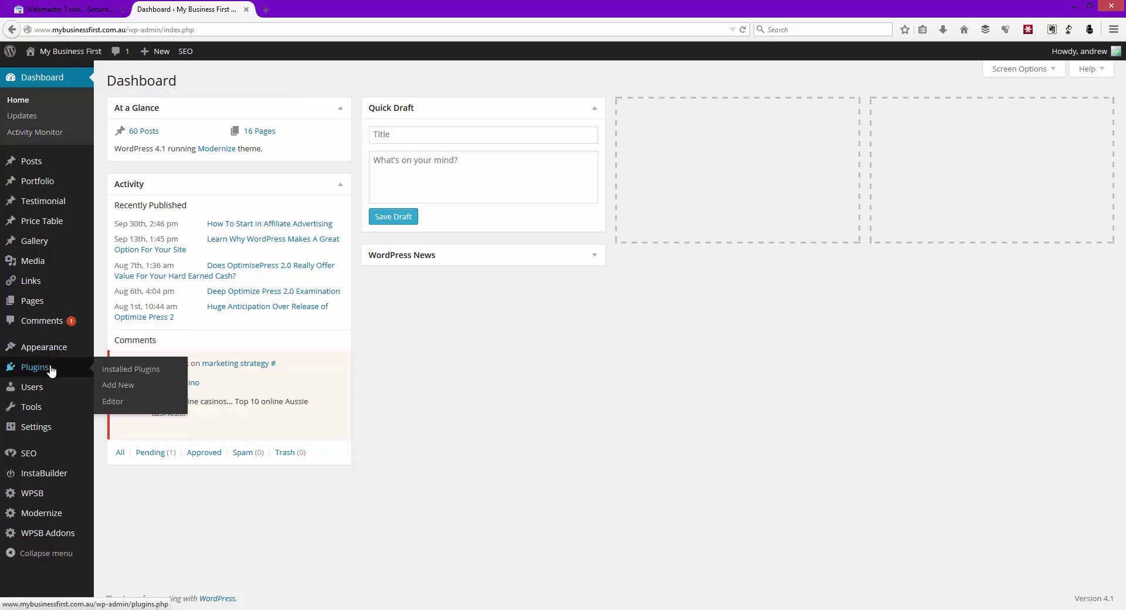
{"action": "left_click", "coordinate": [115, 386]}
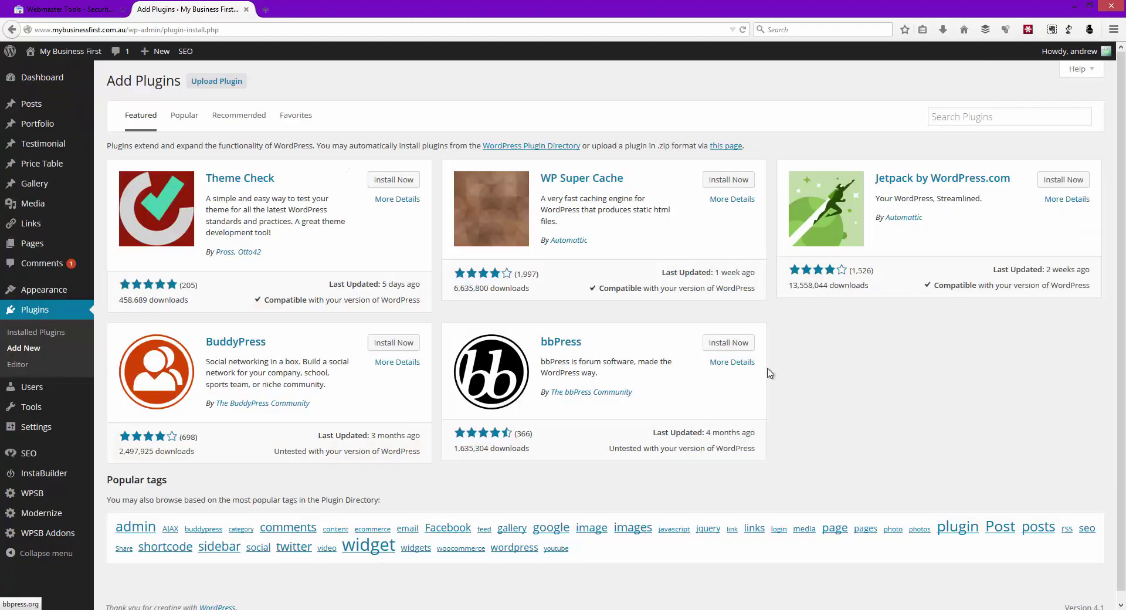
{"action": "left_click", "coordinate": [972, 113]}
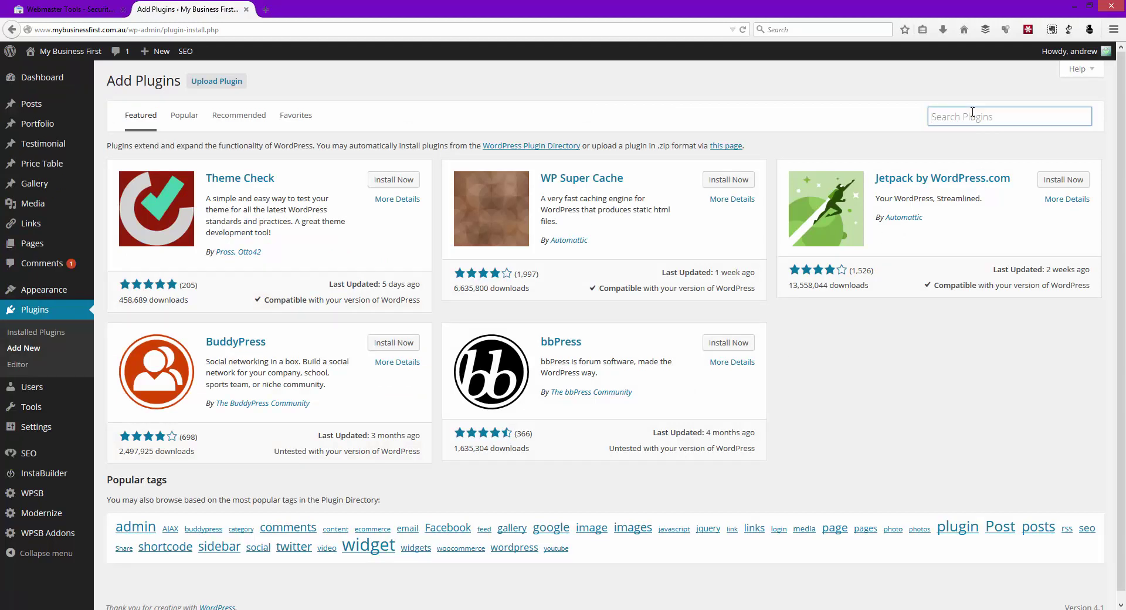
{"action": "type", "text": "anti-malware"}
{"action": "key", "text": "Return"}
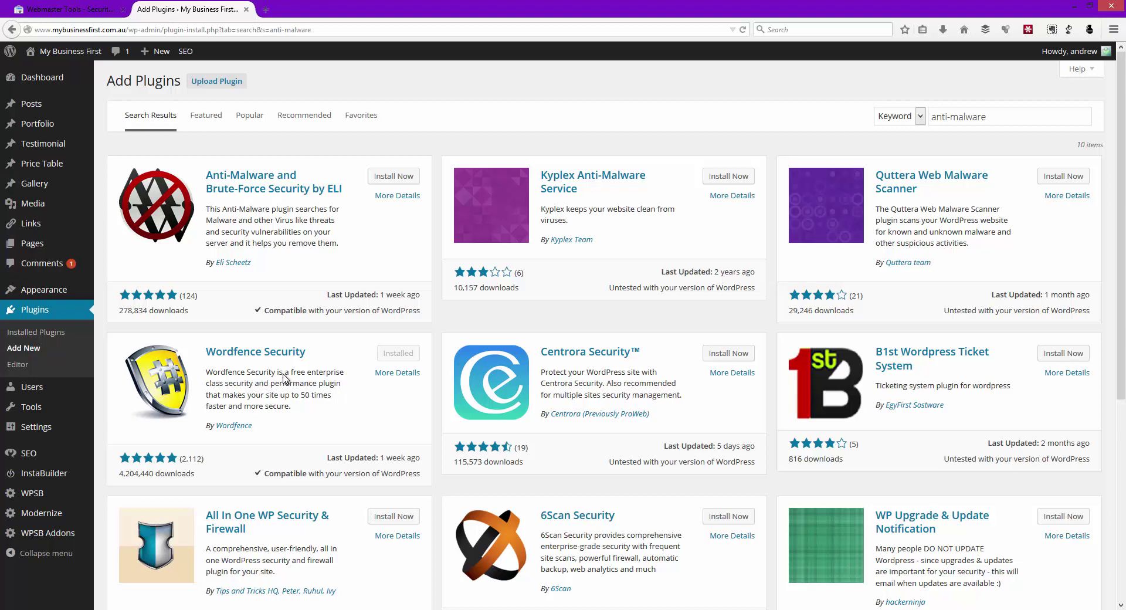
- Install and activate Anti-Malware and Brute-Force Security by ELI
{"action": "left_click", "coordinate": [386, 179]}
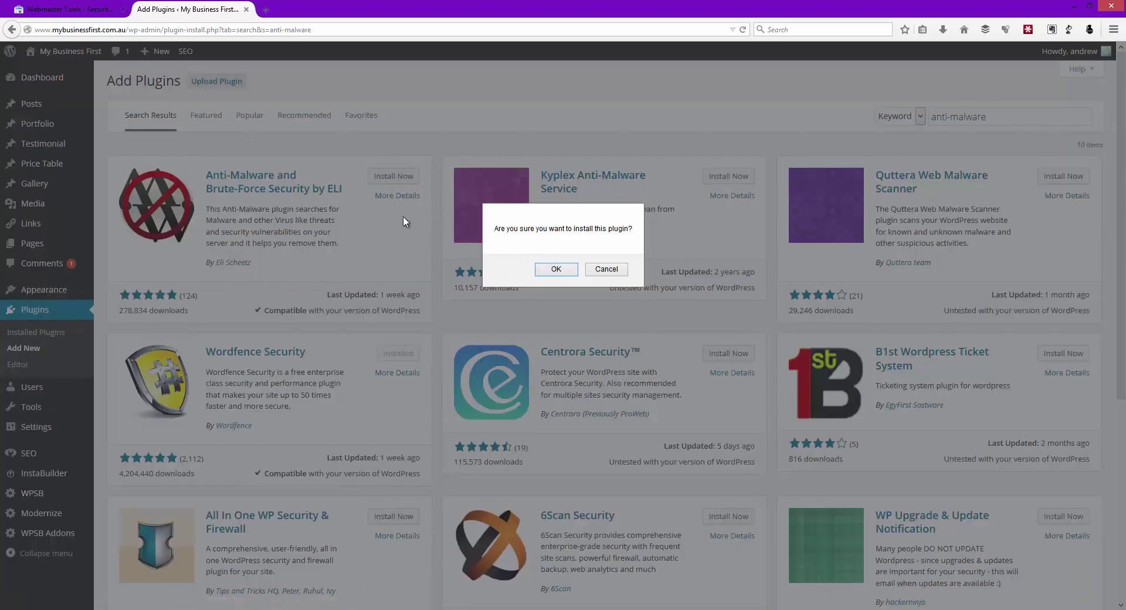
{"action": "left_click", "coordinate": [555, 268]}
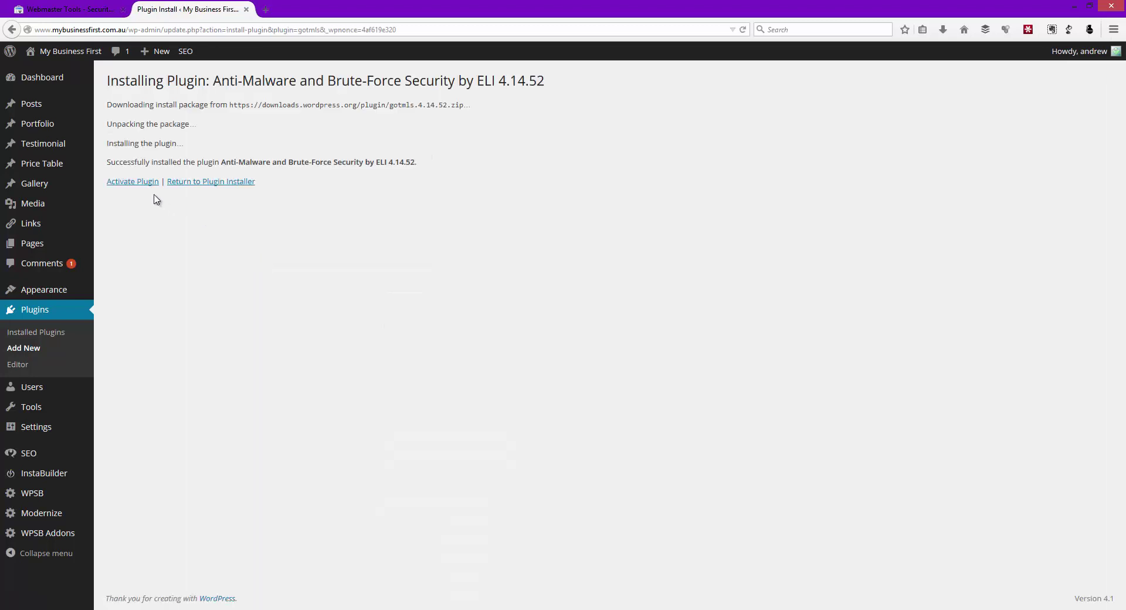
{"action": "left_click", "coordinate": [140, 185]}
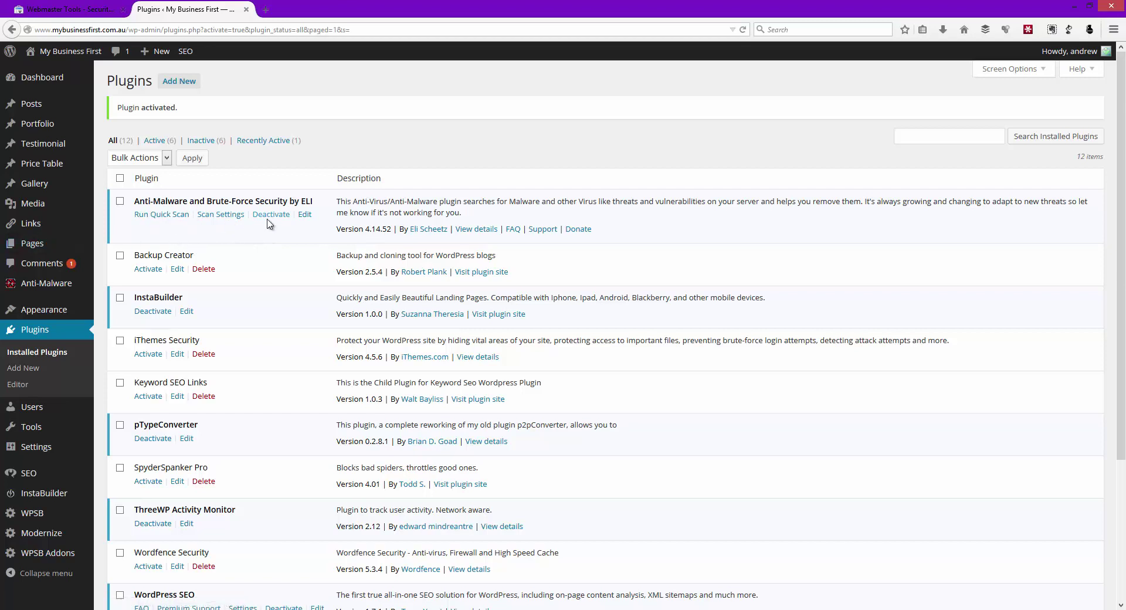
- Open the Anti-Malware plugin's Scan Settings page from the Plugins list
{"action": "left_click", "coordinate": [218, 215]}
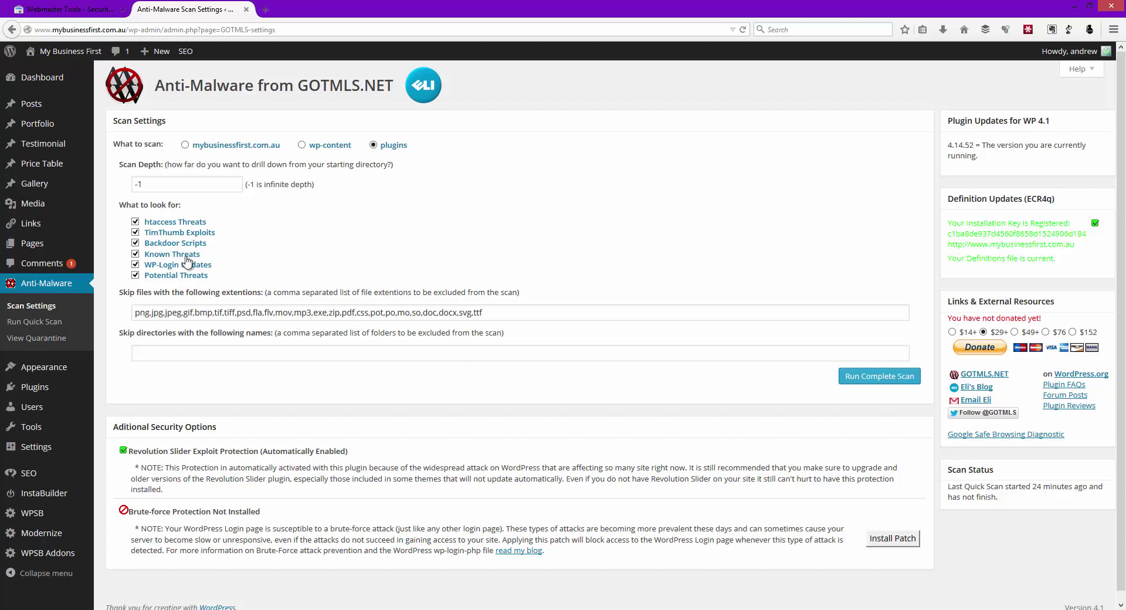
{"action": "mouse_move", "coordinate": [35, 386]}
- Copy the word 'inpage' from the injected script path in the malware snippet
{"action": "left_click", "coordinate": [50, 16]}
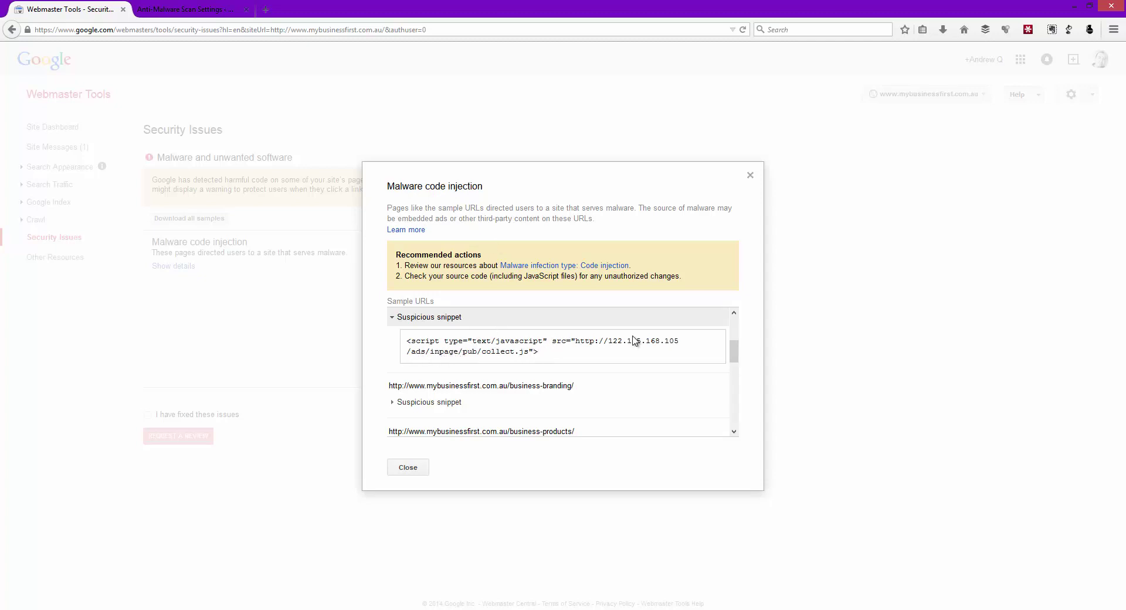
{"action": "double_click", "coordinate": [446, 353]}
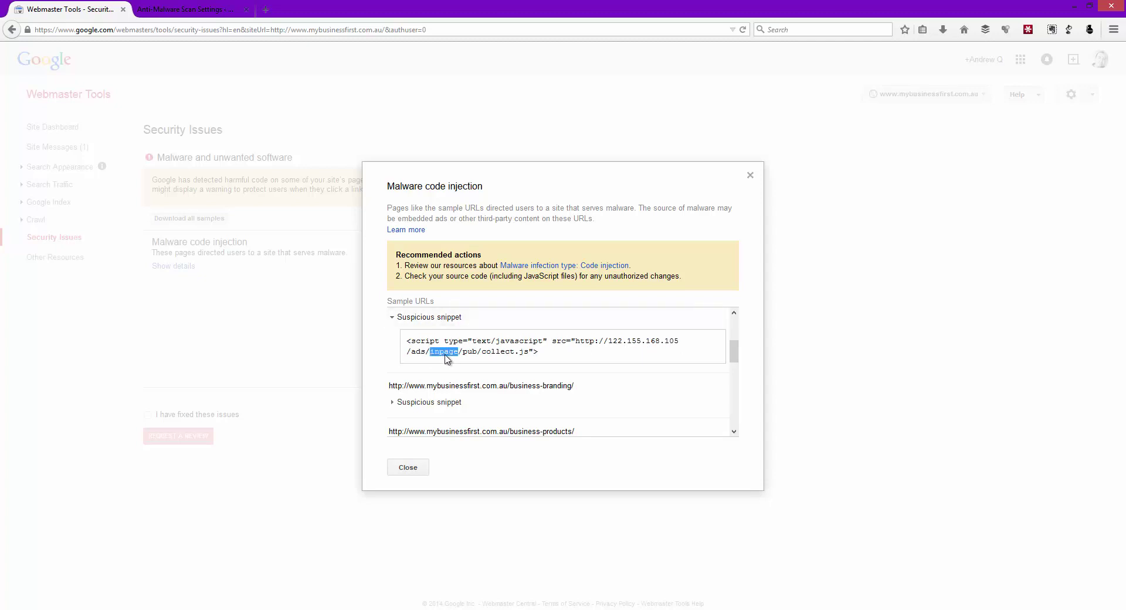
{"action": "right_click", "coordinate": [448, 353]}
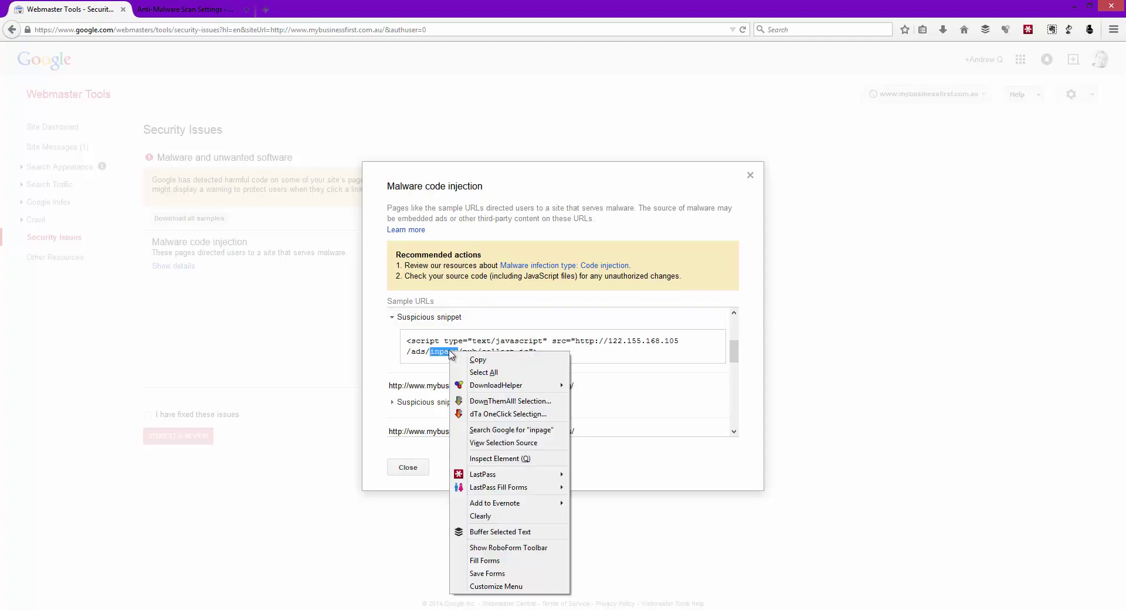
{"action": "left_click", "coordinate": [472, 360]}
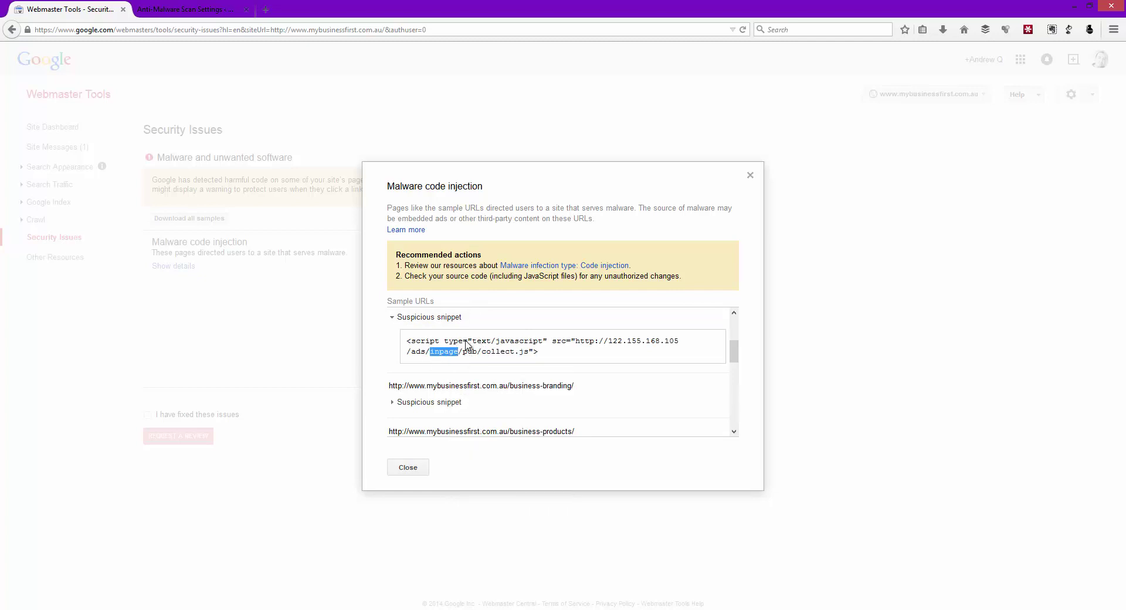
- Collapse the article-writing-service suspicious snippet again
{"action": "left_click", "coordinate": [186, 10]}
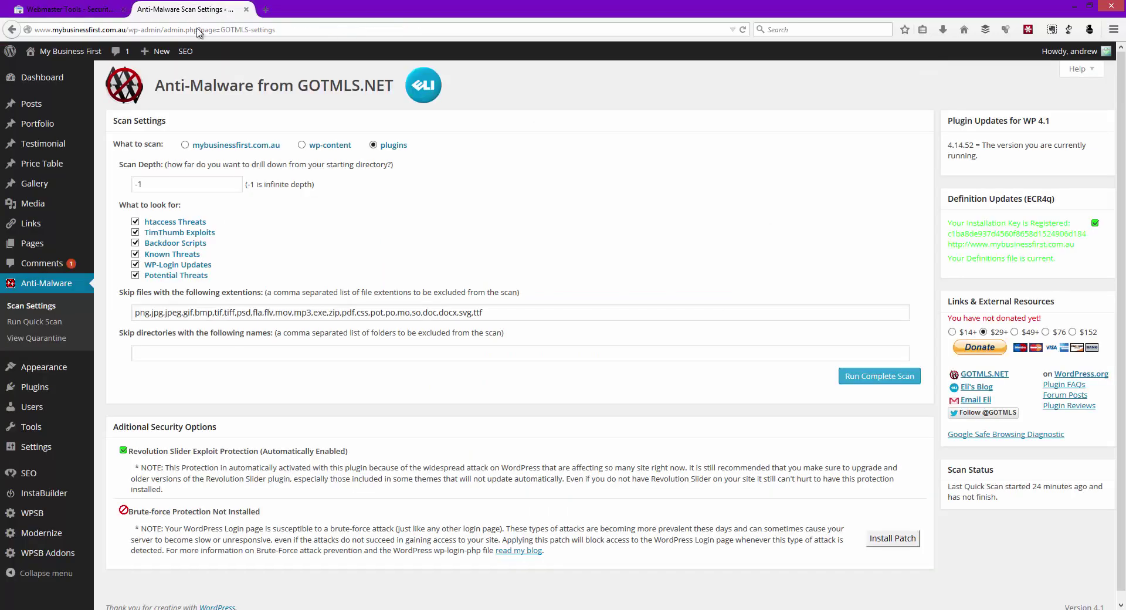
{"action": "left_click", "coordinate": [59, 11]}
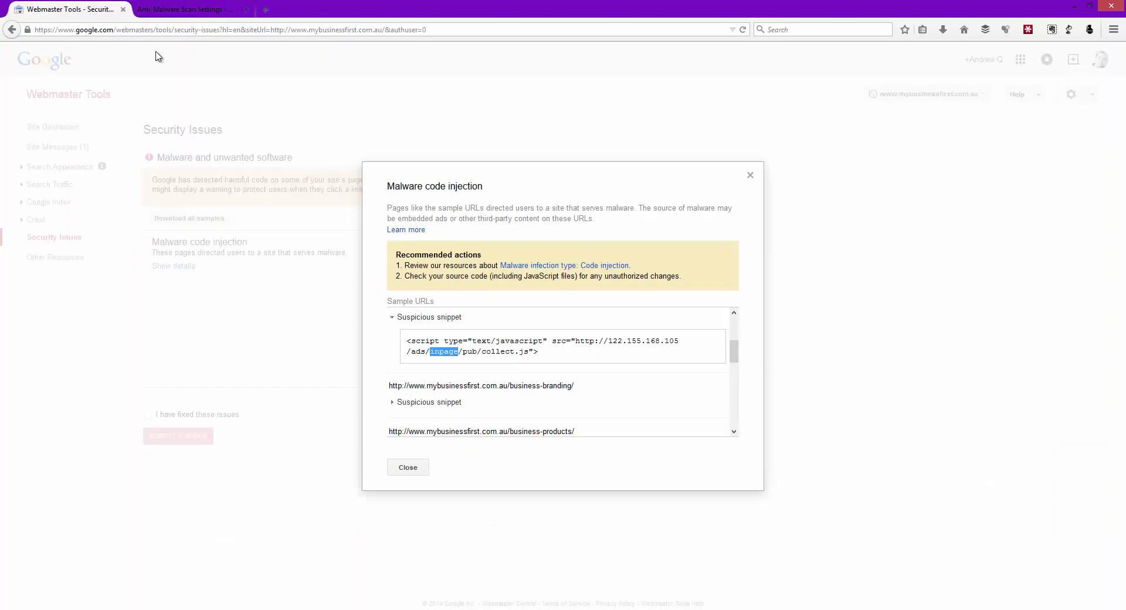
{"action": "left_click", "coordinate": [392, 320]}
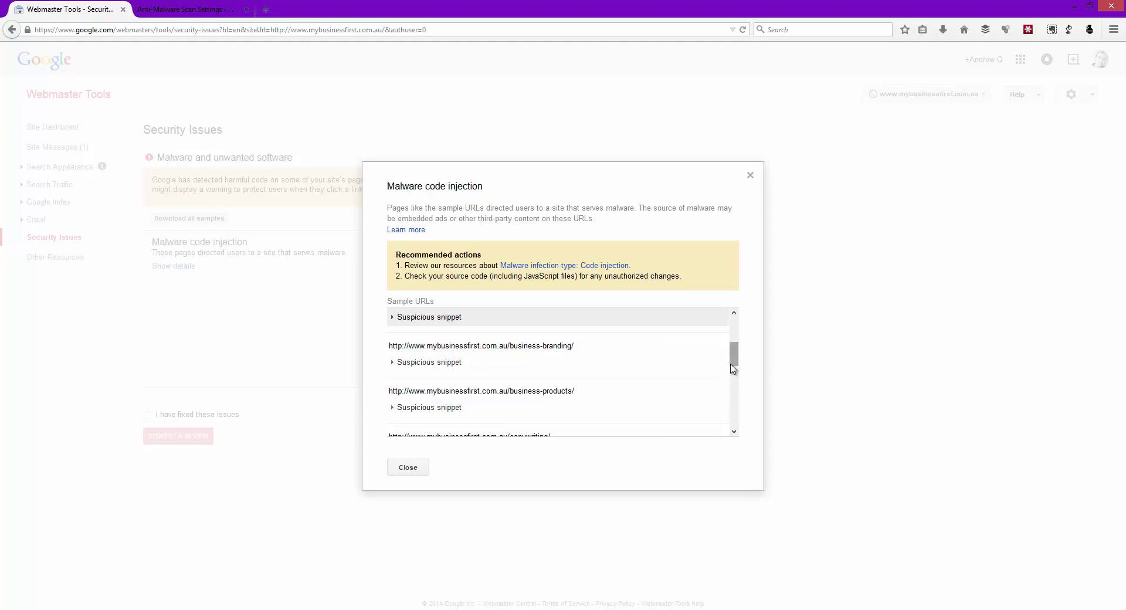
{"action": "left_click_drag", "start_coordinate": [735, 352], "coordinate": [747, 314]}
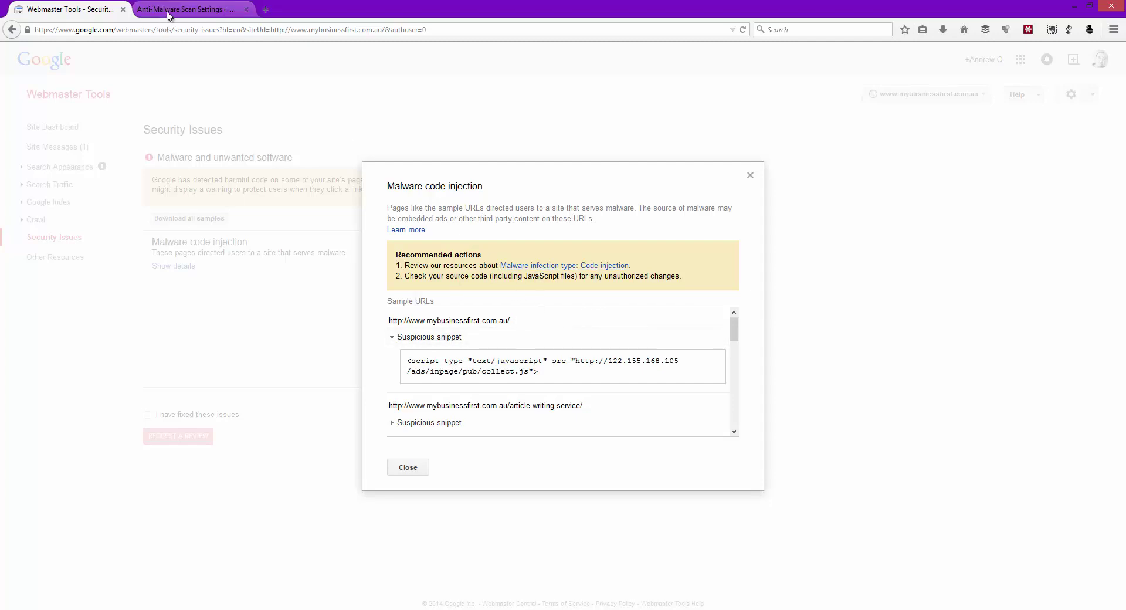
- Open the Modernize theme's header.php in the theme editor and bring up find
{"action": "left_click", "coordinate": [228, 13]}
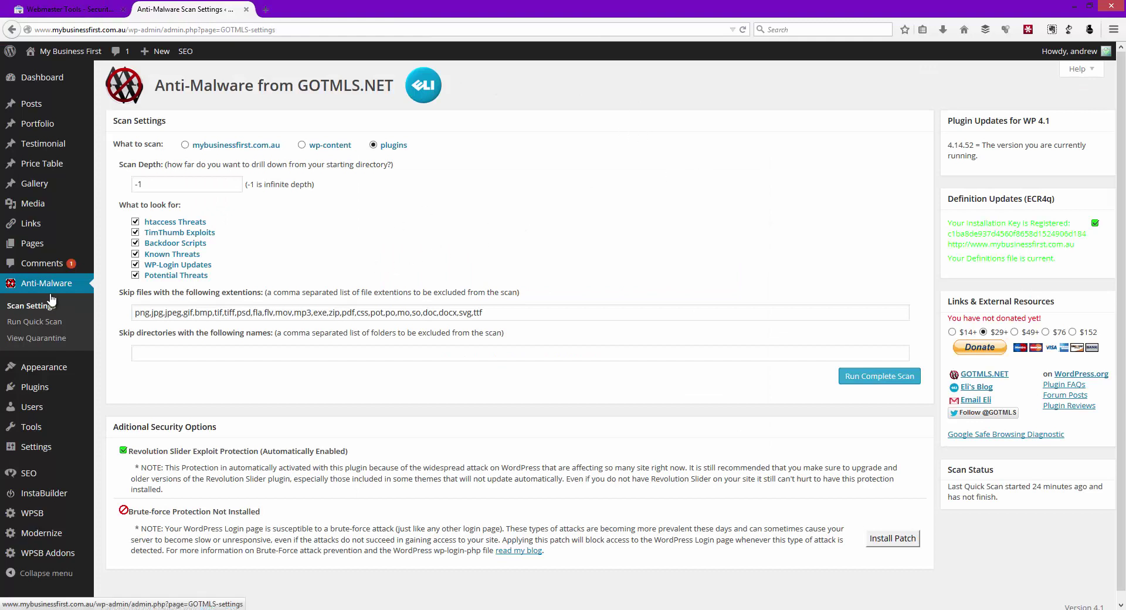
{"action": "mouse_move", "coordinate": [61, 367]}
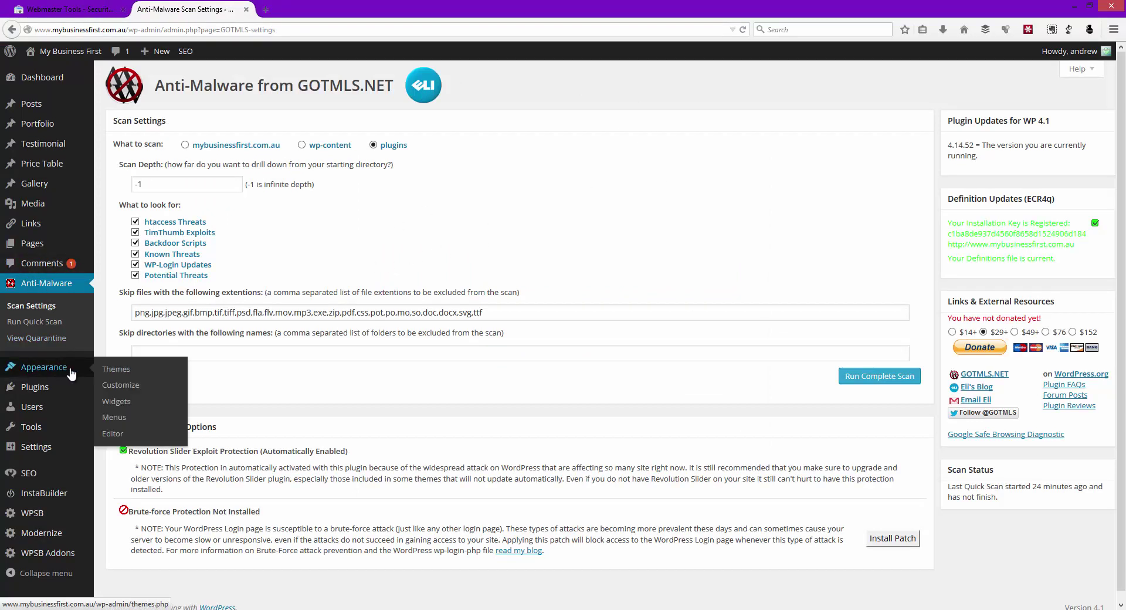
{"action": "left_click", "coordinate": [112, 434]}
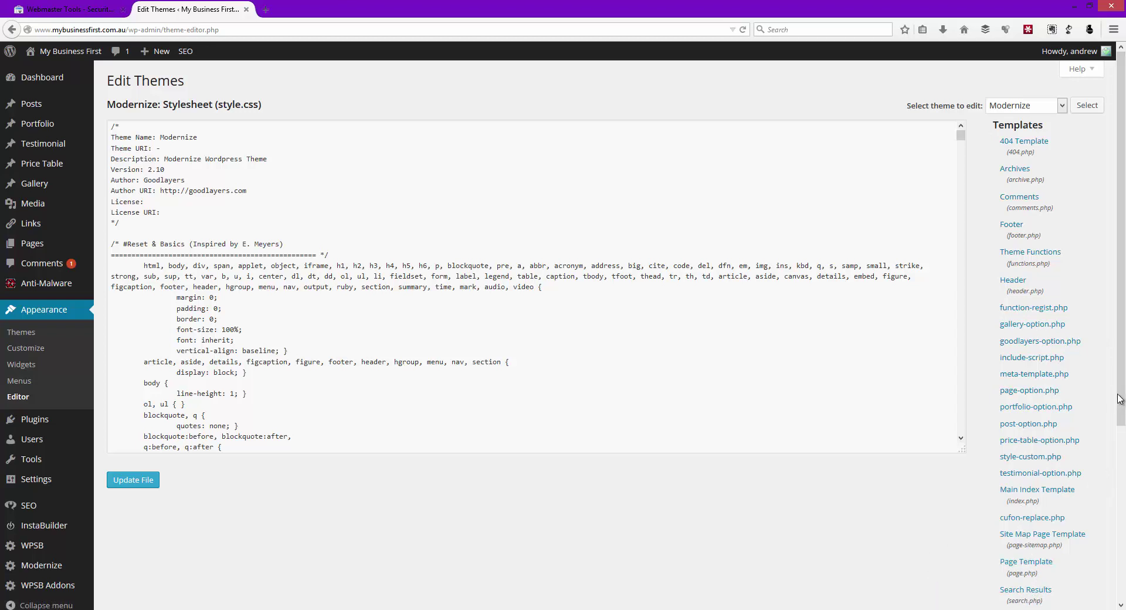
{"action": "scroll", "coordinate": [1117, 400], "scroll_direction": "down", "scroll_amount": 3}
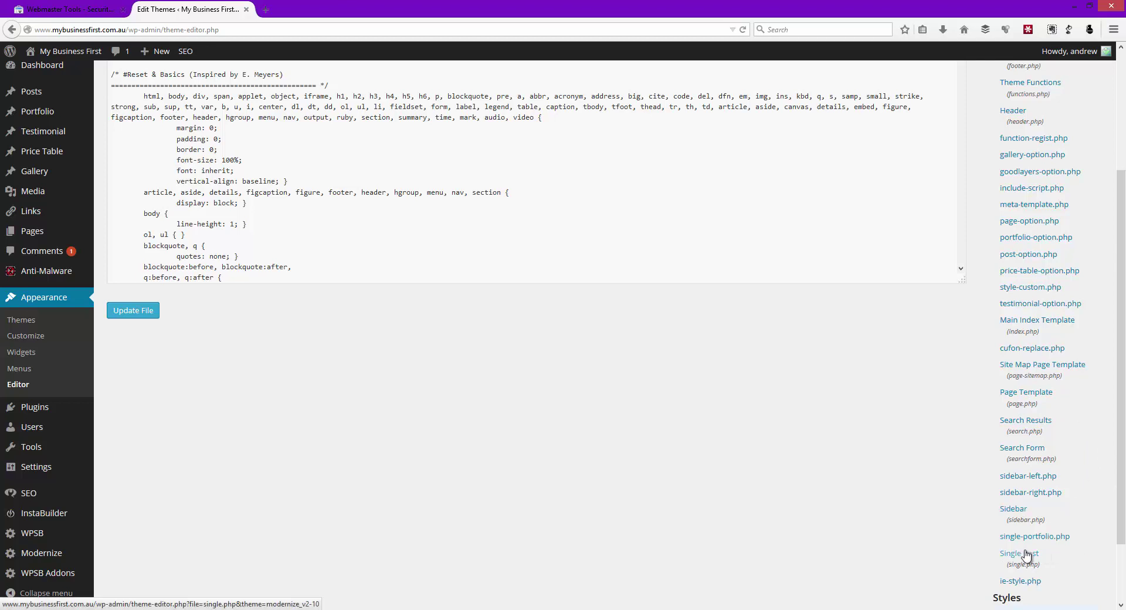
{"action": "scroll", "coordinate": [1040, 289], "scroll_direction": "up", "scroll_amount": 3}
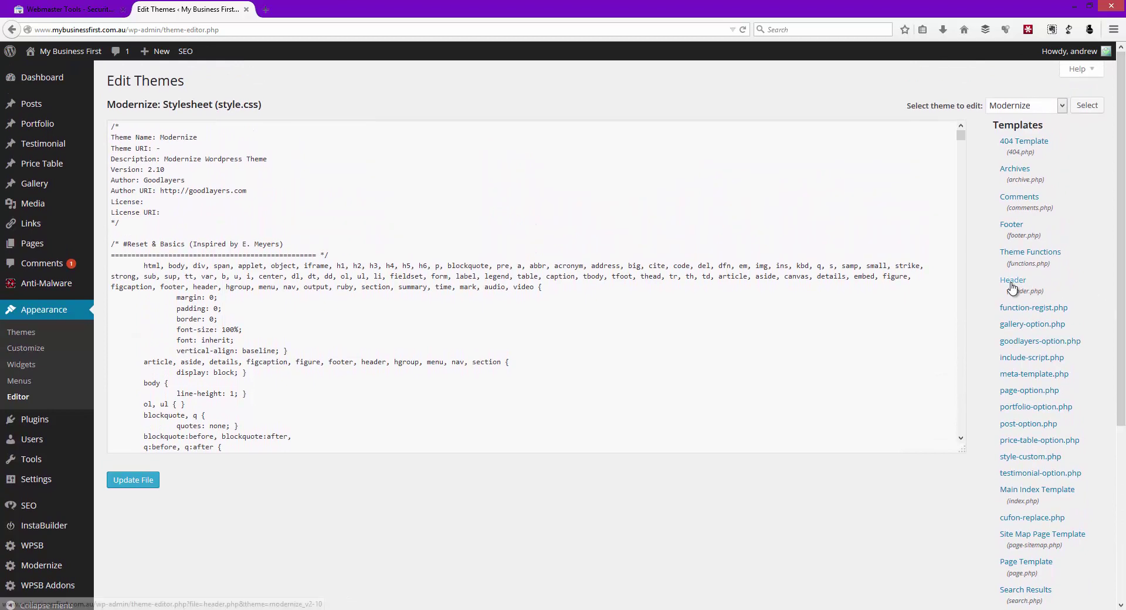
{"action": "left_click", "coordinate": [1013, 286]}
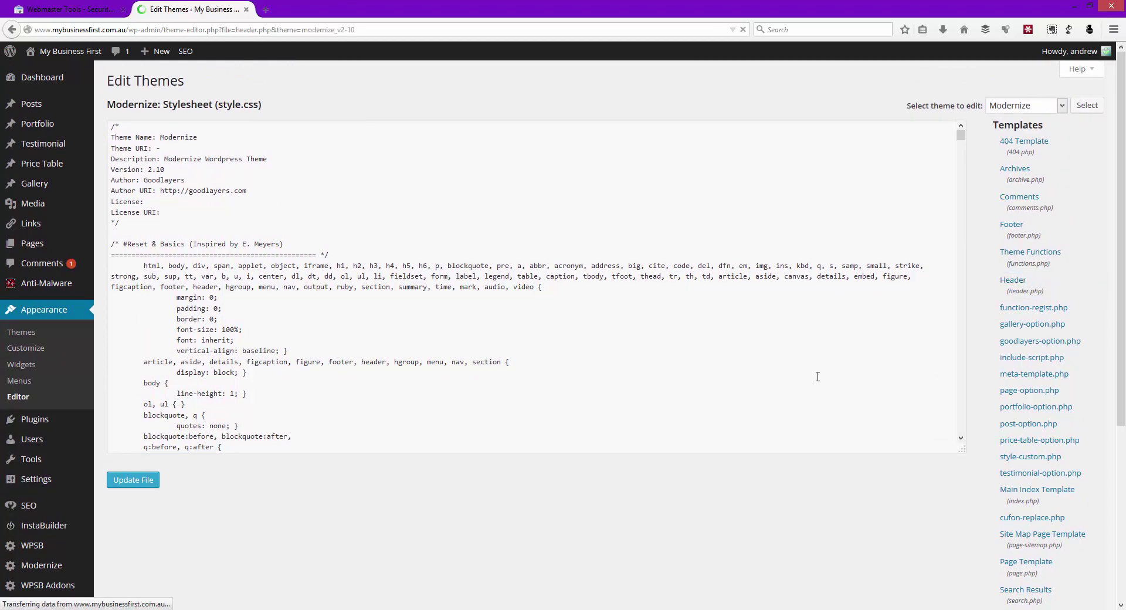
{"action": "left_click", "coordinate": [649, 329]}
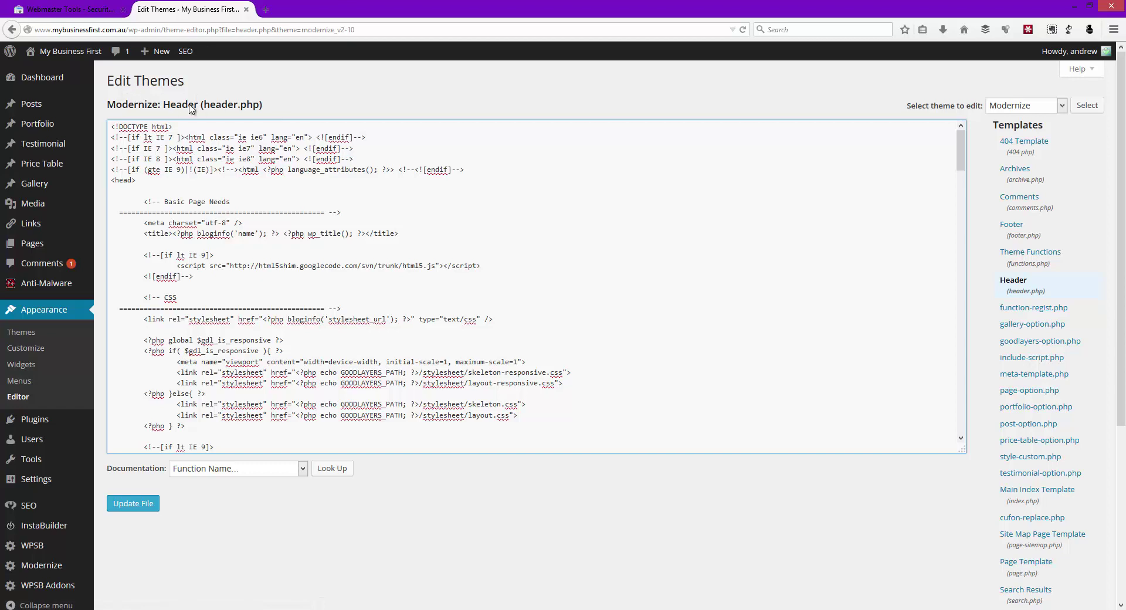
{"action": "left_click", "coordinate": [413, 211]}
{"action": "key", "text": "ctrl+f"}
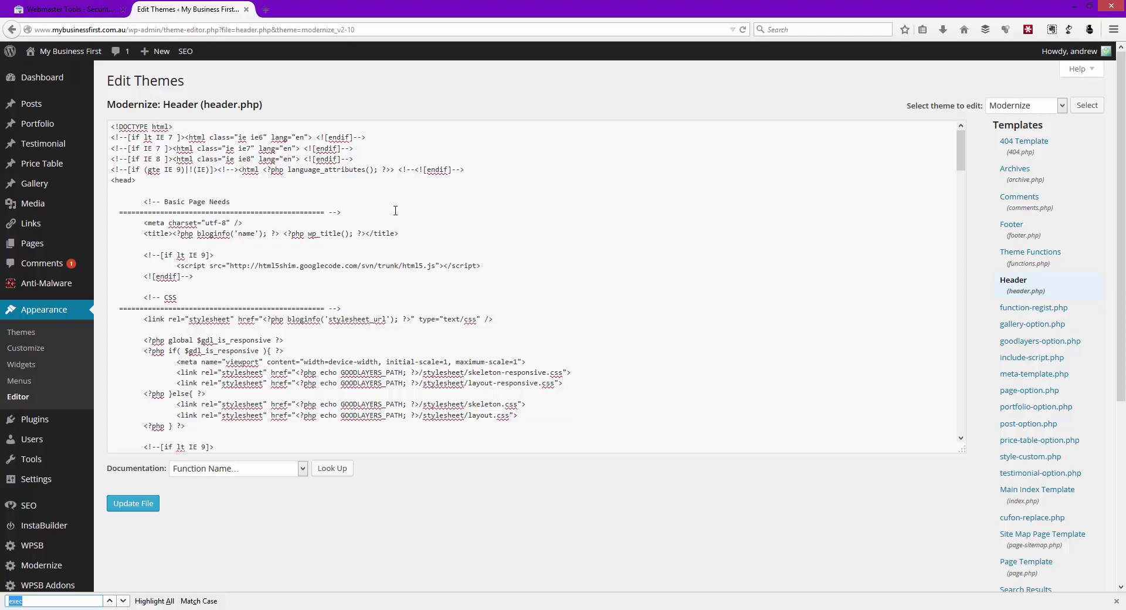
- Find 'inpag' in header.php and select the injected collect.js script tags before </head>
{"action": "type", "text": "inpag"}
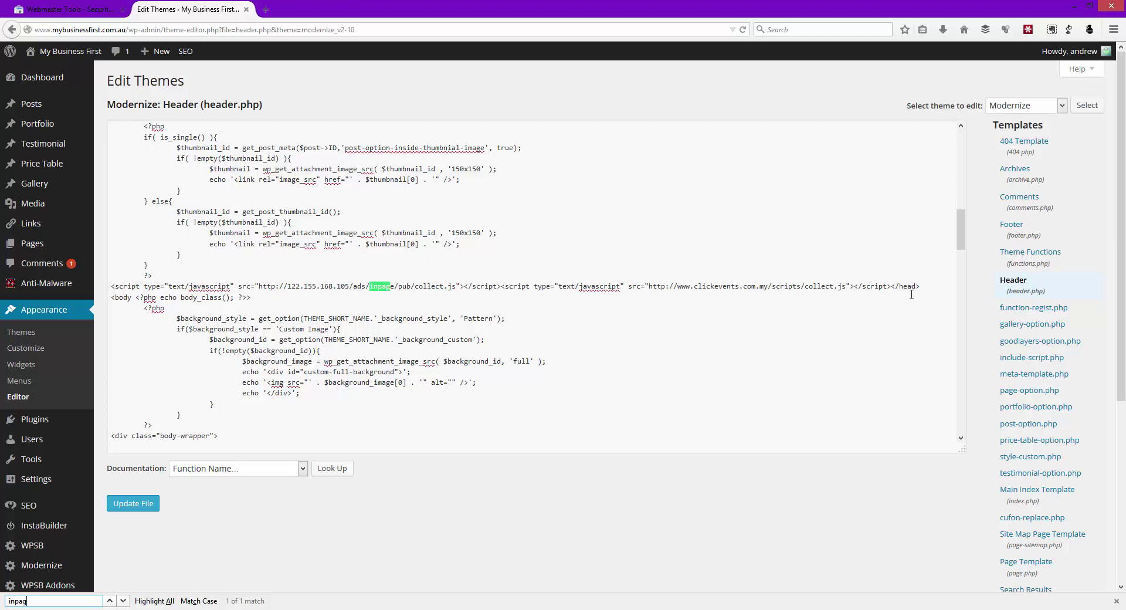
{"action": "left_click", "coordinate": [891, 286]}
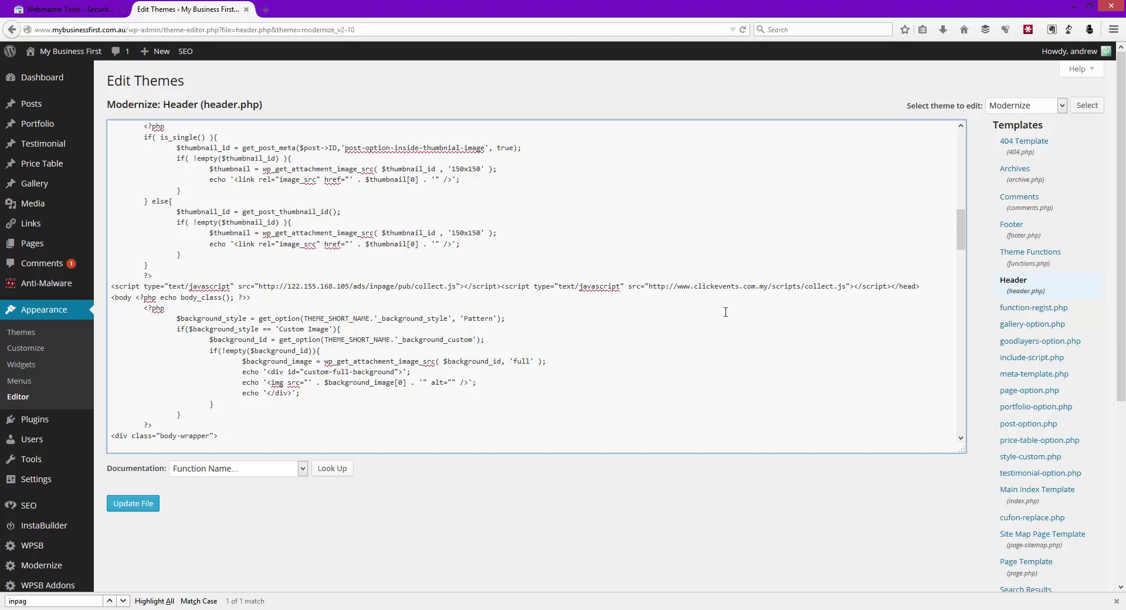
{"action": "key", "text": "shift+Home"}
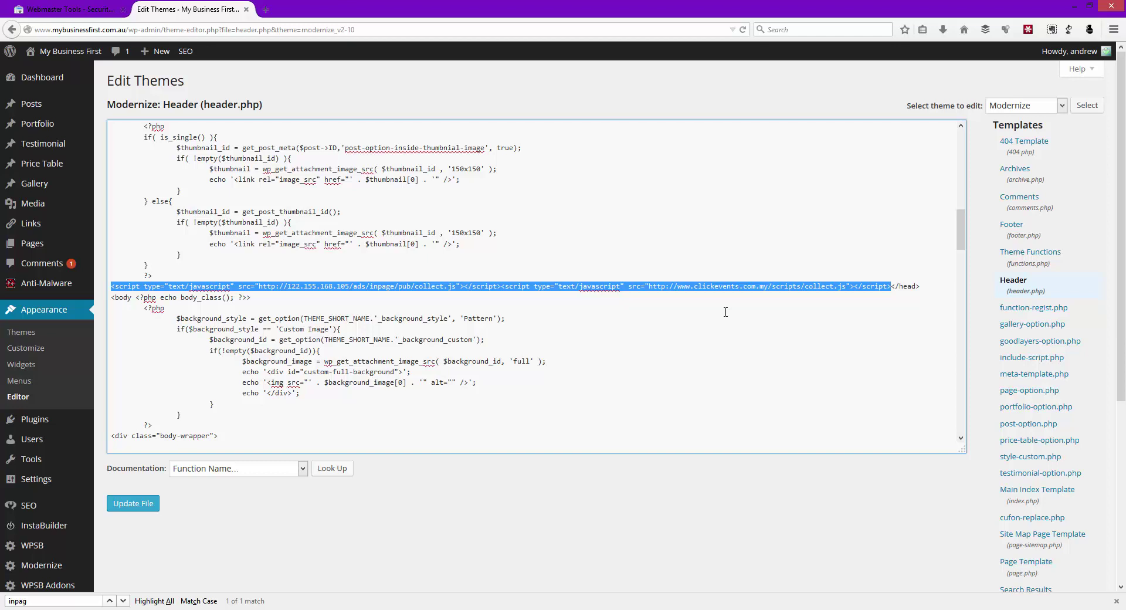
- Delete the selected collect.js script tags and save header.php
{"action": "key", "text": "Delete"}
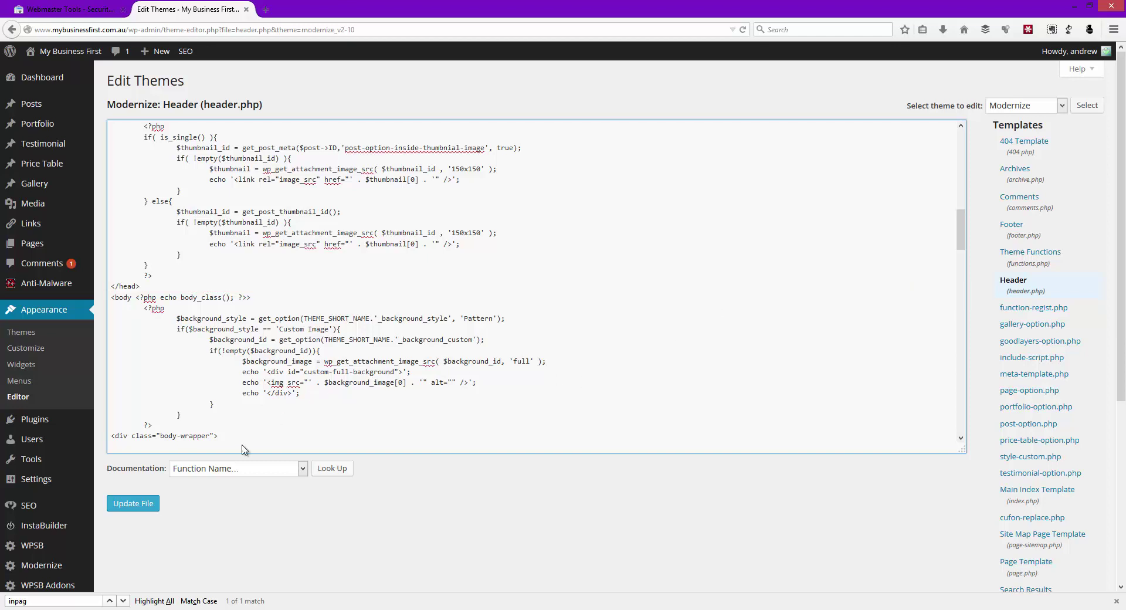
{"action": "left_click", "coordinate": [123, 503]}
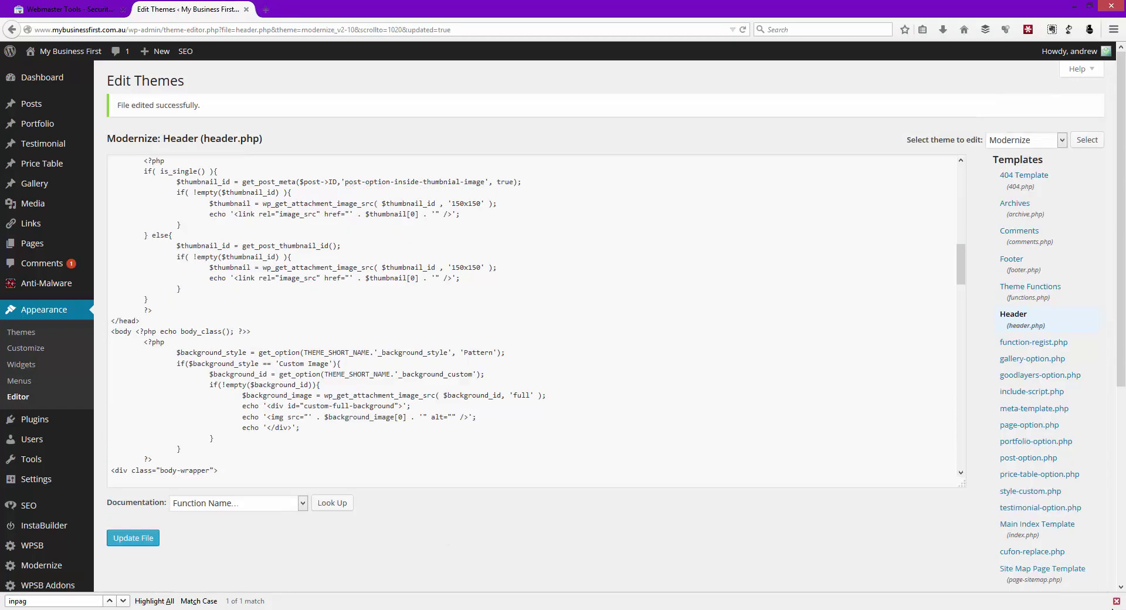
{"action": "left_click", "coordinate": [1116, 601]}
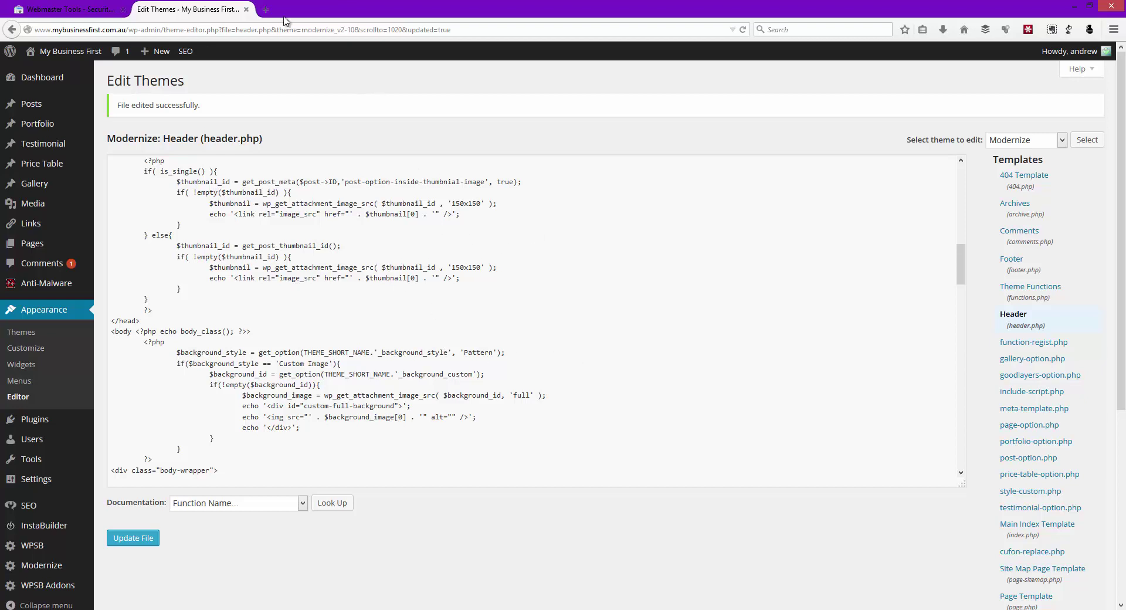
- Open the flagged article-writing-service sample URL in a new tab and view it
{"action": "left_click", "coordinate": [60, 10]}
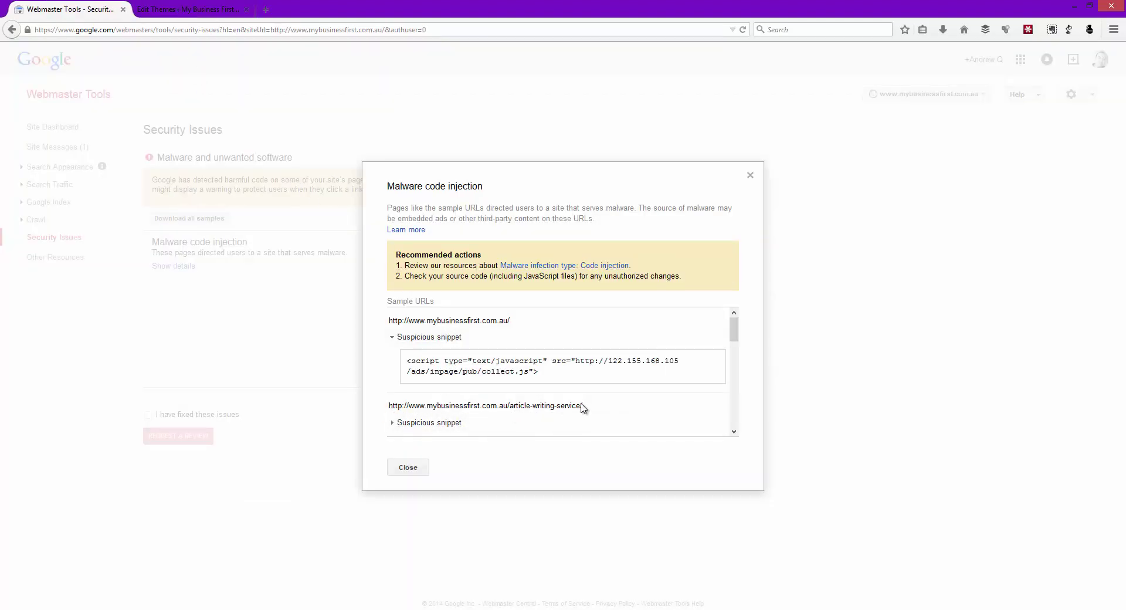
{"action": "left_click_drag", "start_coordinate": [583, 406], "coordinate": [390, 406]}
{"action": "right_click", "coordinate": [423, 407]}
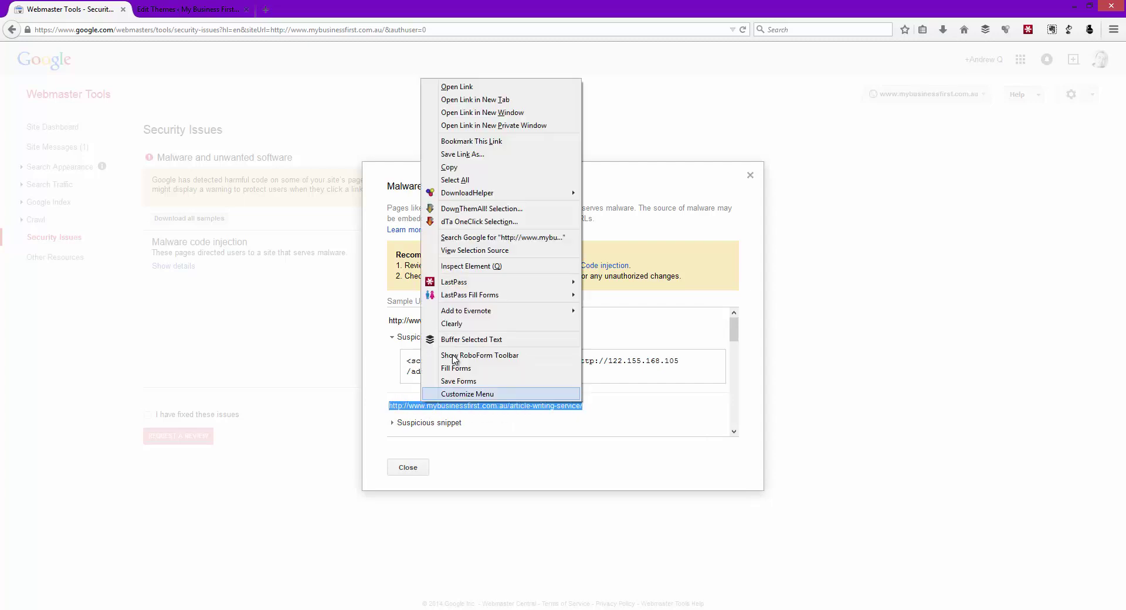
{"action": "left_click", "coordinate": [463, 96]}
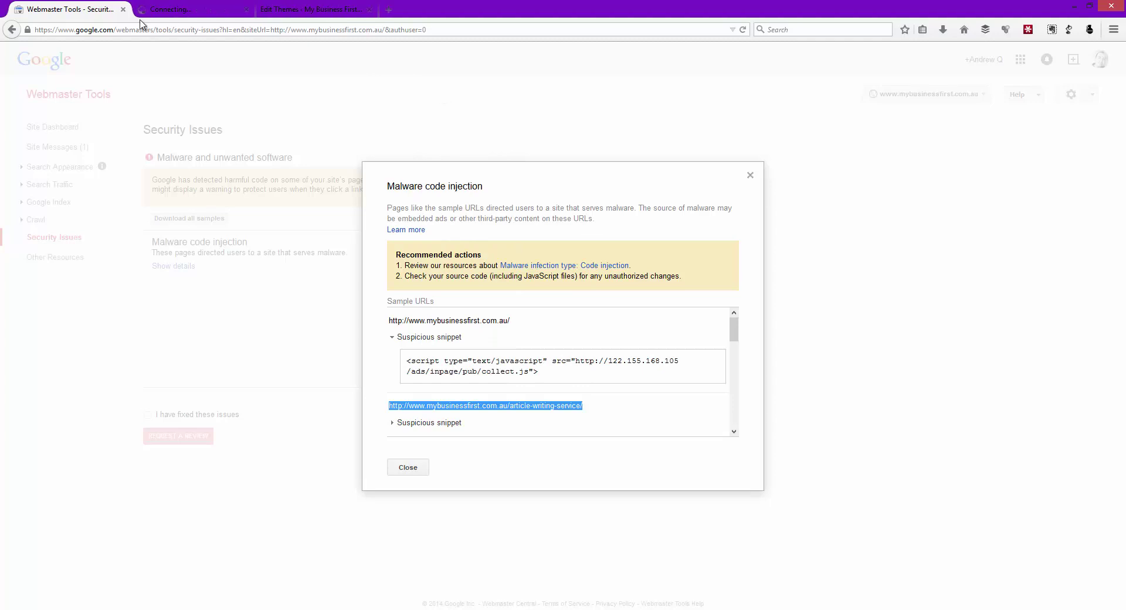
{"action": "left_click", "coordinate": [176, 9]}
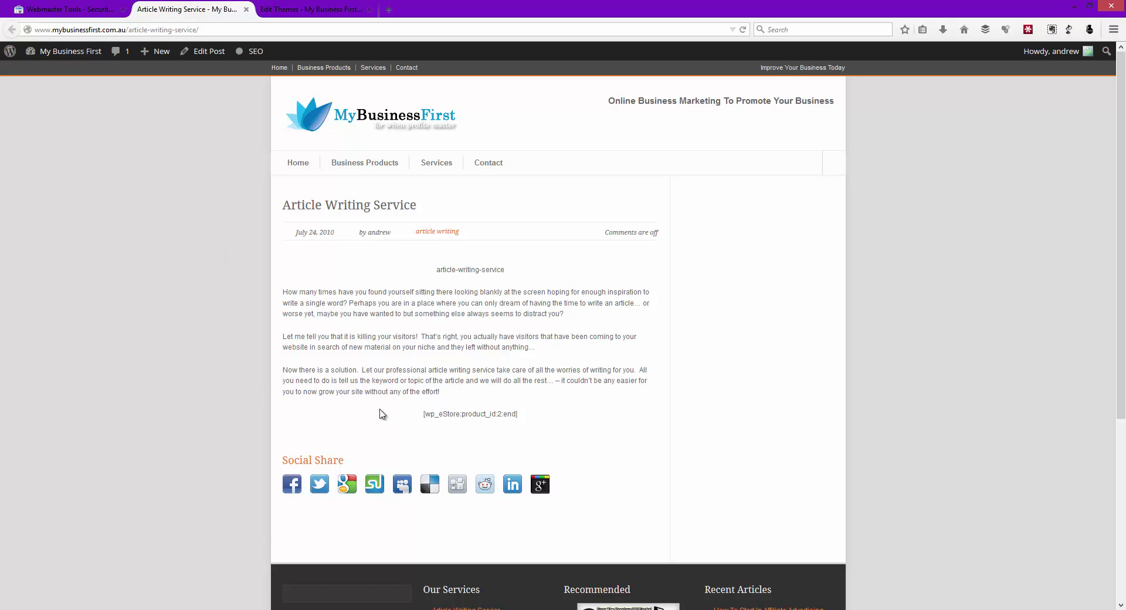
- Open the Article Writing Service page's source in a window and enlarge it to show more lines
{"action": "right_click", "coordinate": [194, 234]}
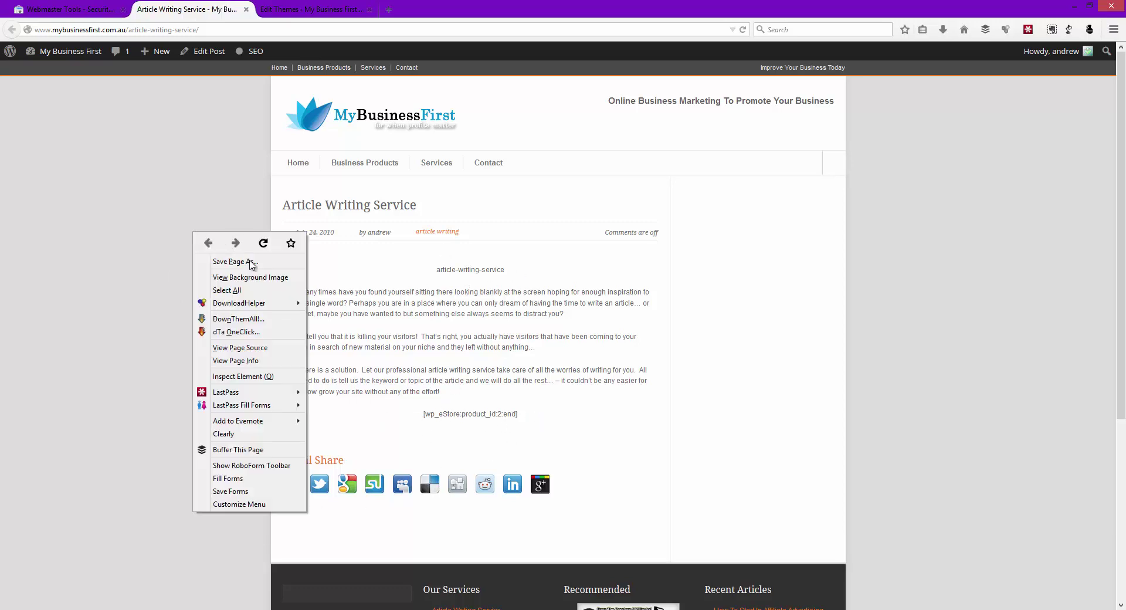
{"action": "left_click", "coordinate": [252, 348]}
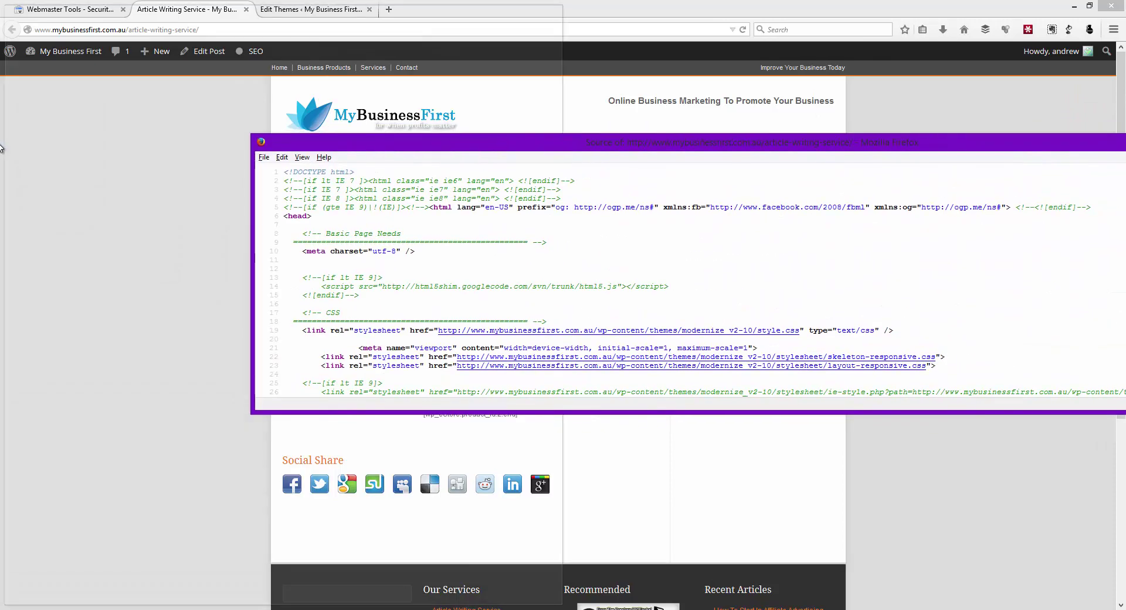
{"action": "left_click_drag", "start_coordinate": [1, 146], "coordinate": [1, 148]}
{"action": "left_click_drag", "start_coordinate": [359, 13], "coordinate": [874, 74]}
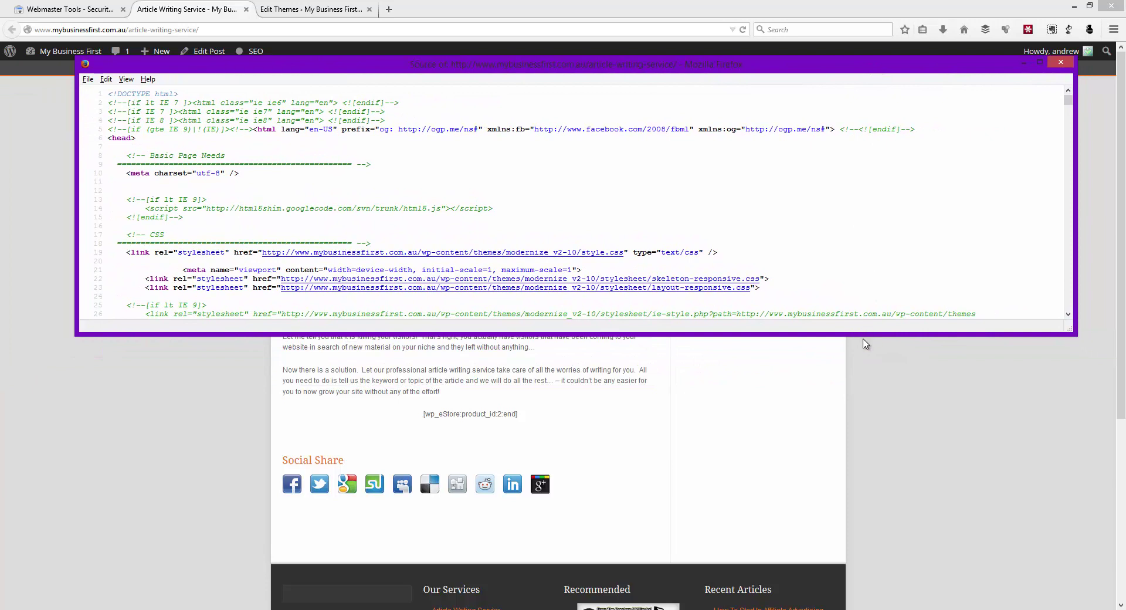
{"action": "left_click_drag", "start_coordinate": [865, 333], "coordinate": [795, 549]}
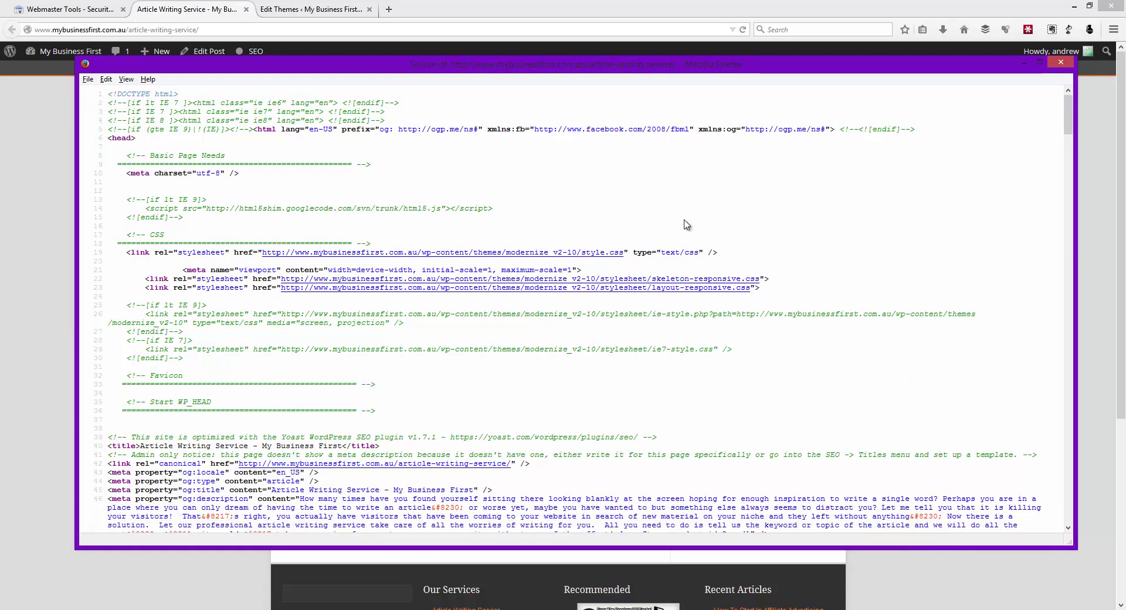
- Search the page source from the top for 'inpa', finding no match
{"action": "left_click", "coordinate": [584, 166]}
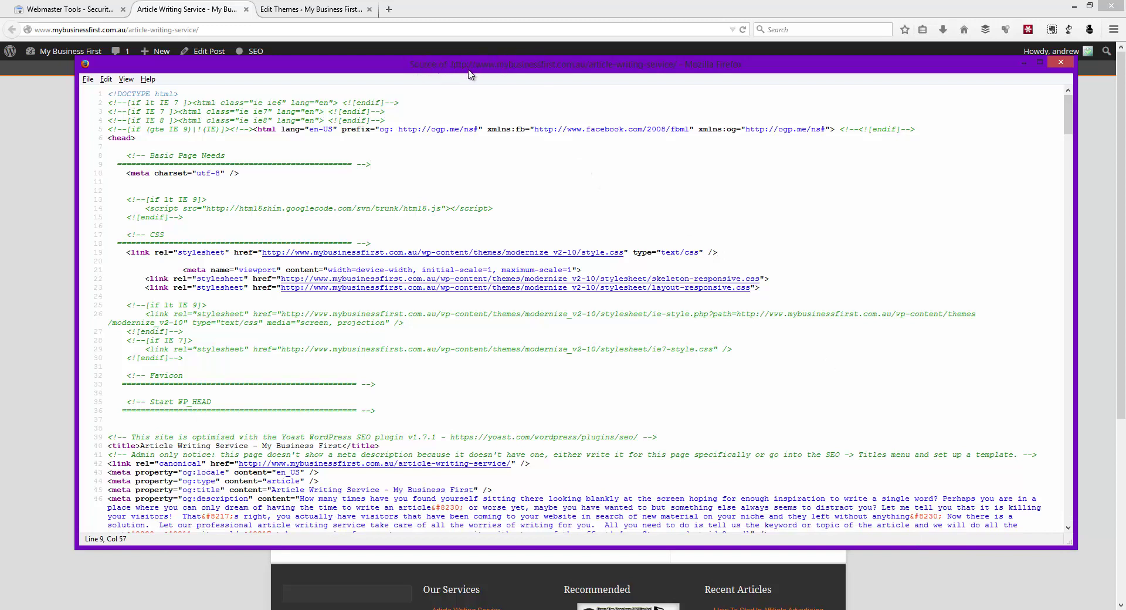
{"action": "key", "text": "Up"}
{"action": "key", "text": "Up"}
{"action": "key", "text": "Up"}
{"action": "key", "text": "Up"}
{"action": "key", "text": "Up"}
{"action": "key", "text": "Up"}
{"action": "key", "text": "Up"}
{"action": "key", "text": "Up"}
{"action": "key", "text": "ctrl+f"}
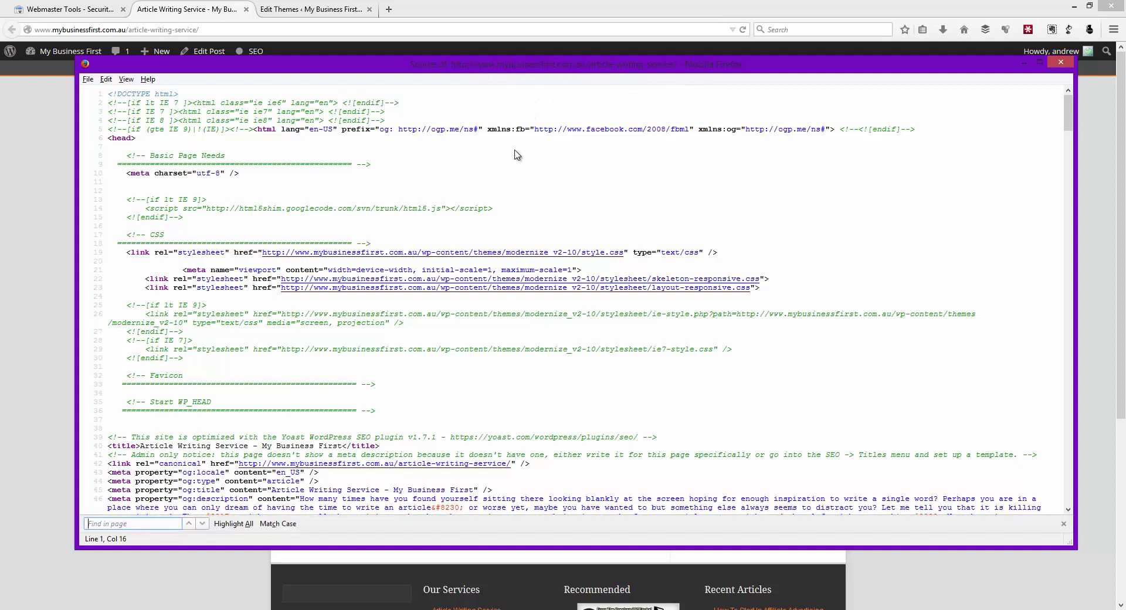
{"action": "type", "text": "inpa"}
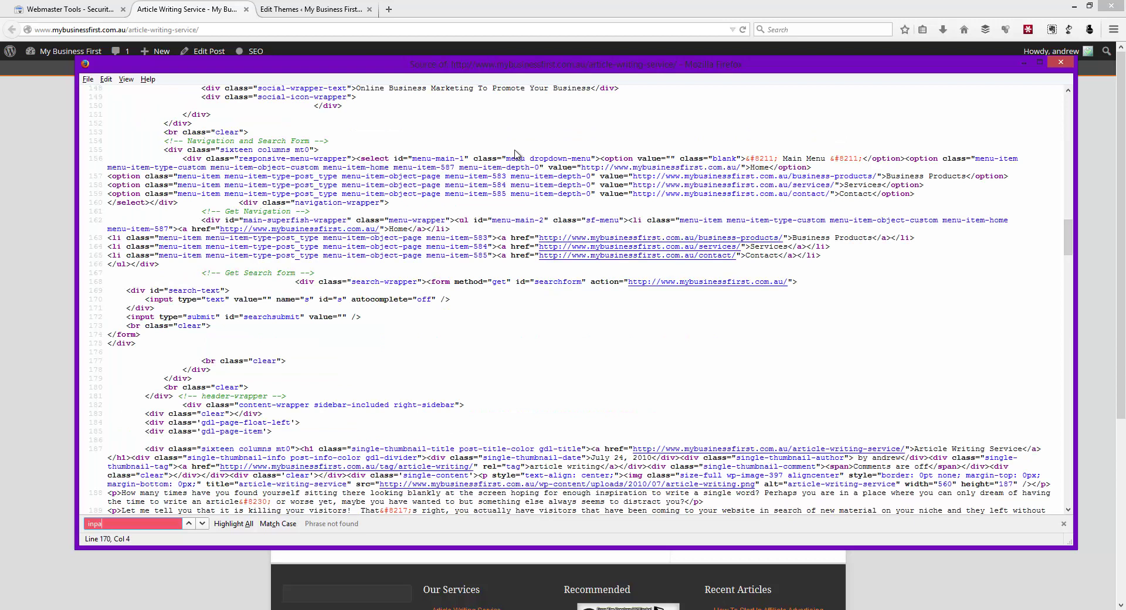
{"action": "left_click", "coordinate": [640, 355]}
- Close the source window and expand the affiliate-advertising sample's snippet to show the injected collect.js script
{"action": "left_click", "coordinate": [1060, 61]}
{"action": "left_click", "coordinate": [97, 5]}
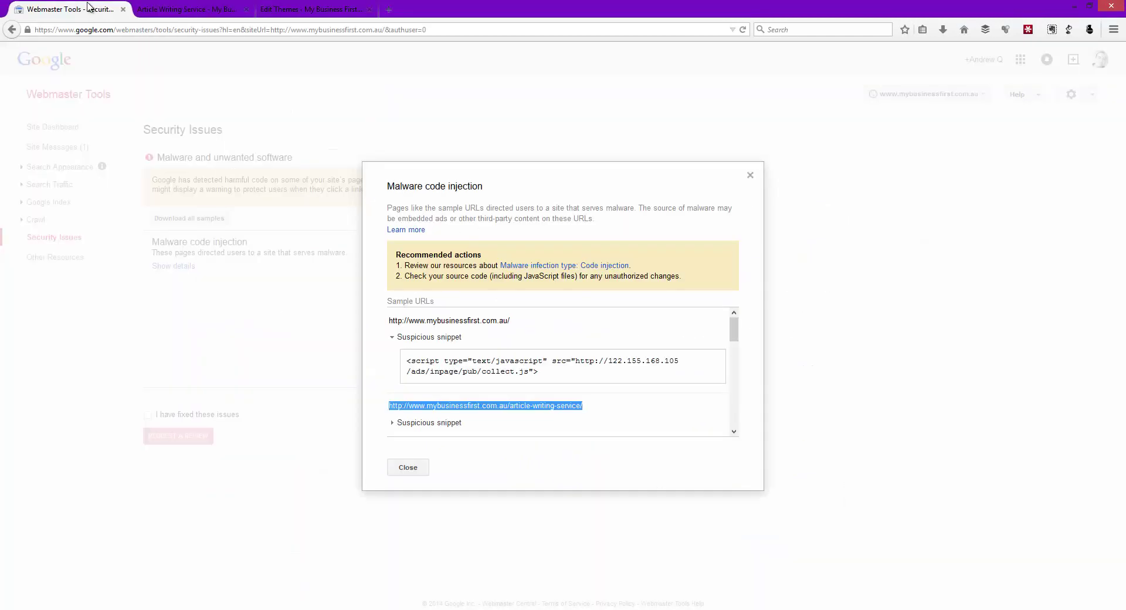
{"action": "left_click", "coordinate": [394, 337]}
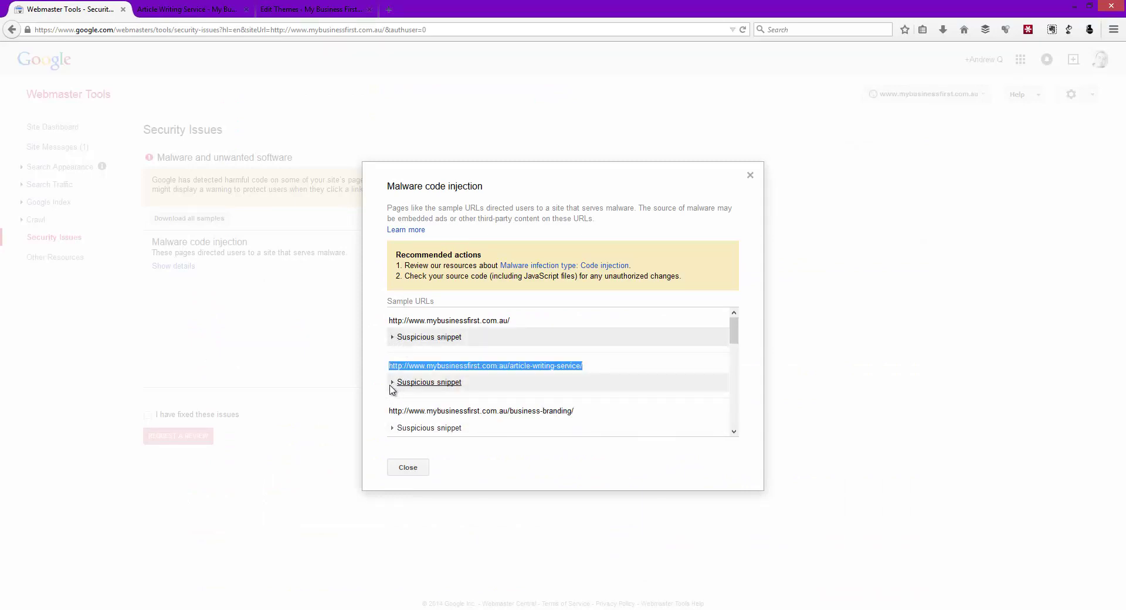
{"action": "left_click", "coordinate": [393, 382]}
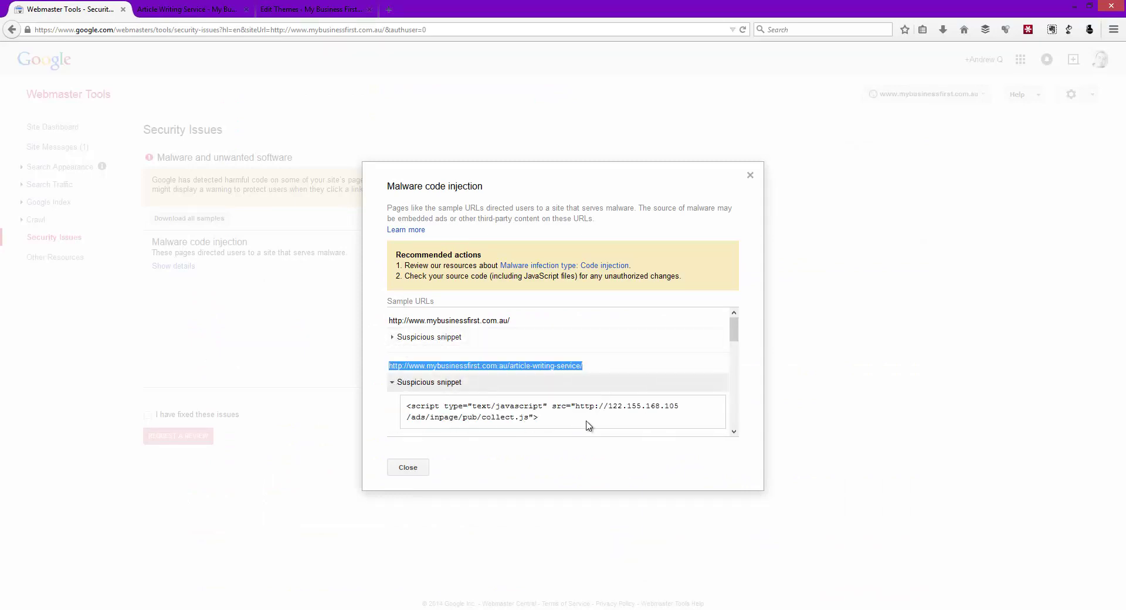
{"action": "left_click", "coordinate": [391, 382]}
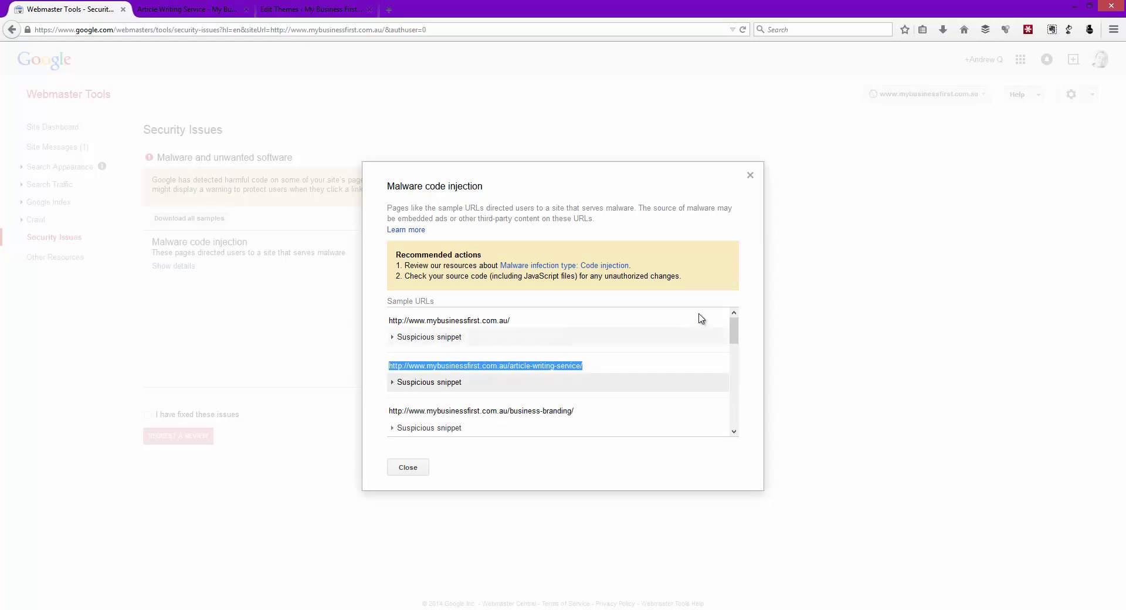
{"action": "left_click_drag", "start_coordinate": [734, 329], "coordinate": [747, 435]}
{"action": "left_click", "coordinate": [396, 420]}
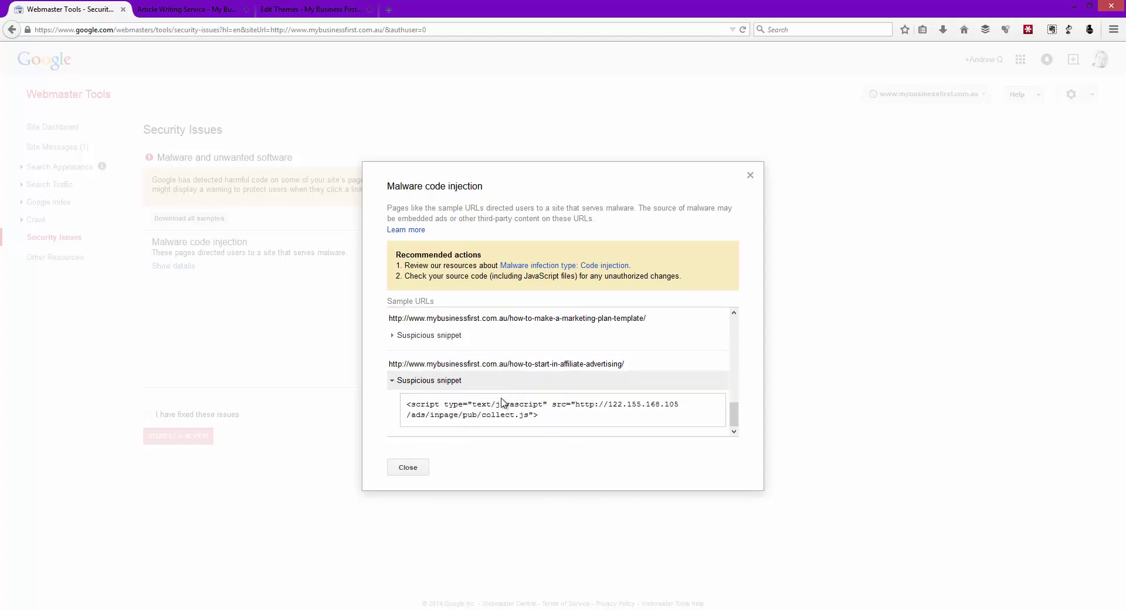
- Close the injection details and download all malware samples in CSV format
{"action": "left_click", "coordinate": [403, 469]}
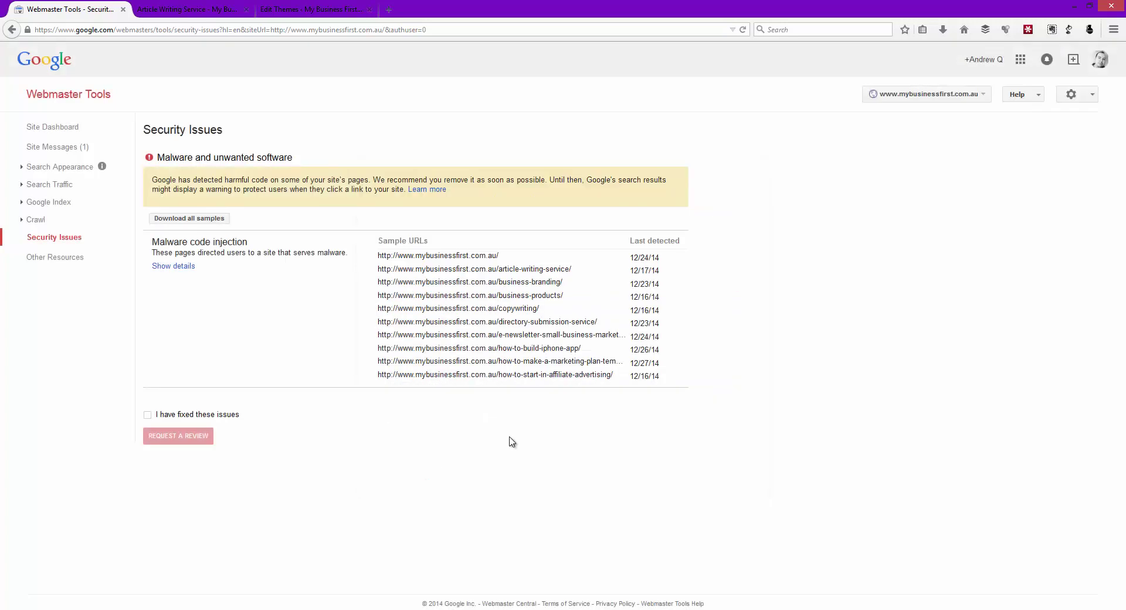
{"action": "left_click", "coordinate": [194, 219]}
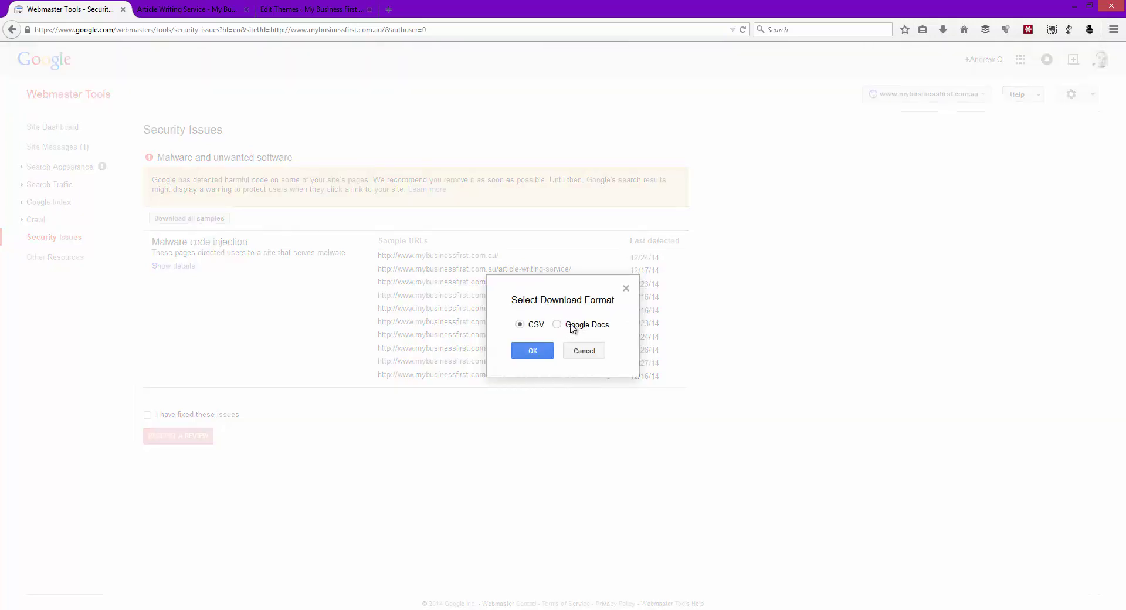
{"action": "left_click", "coordinate": [533, 354]}
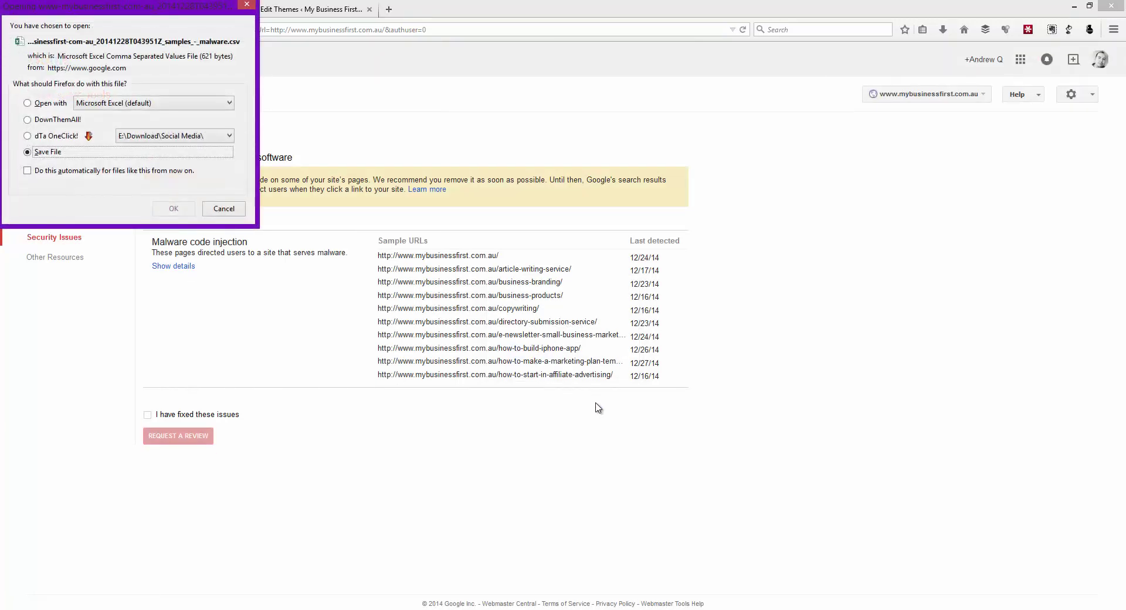
- Open the downloaded samples CSV with Notepad++ Portable
{"action": "left_click", "coordinate": [35, 105]}
{"action": "left_click", "coordinate": [117, 105]}
{"action": "left_click", "coordinate": [140, 132]}
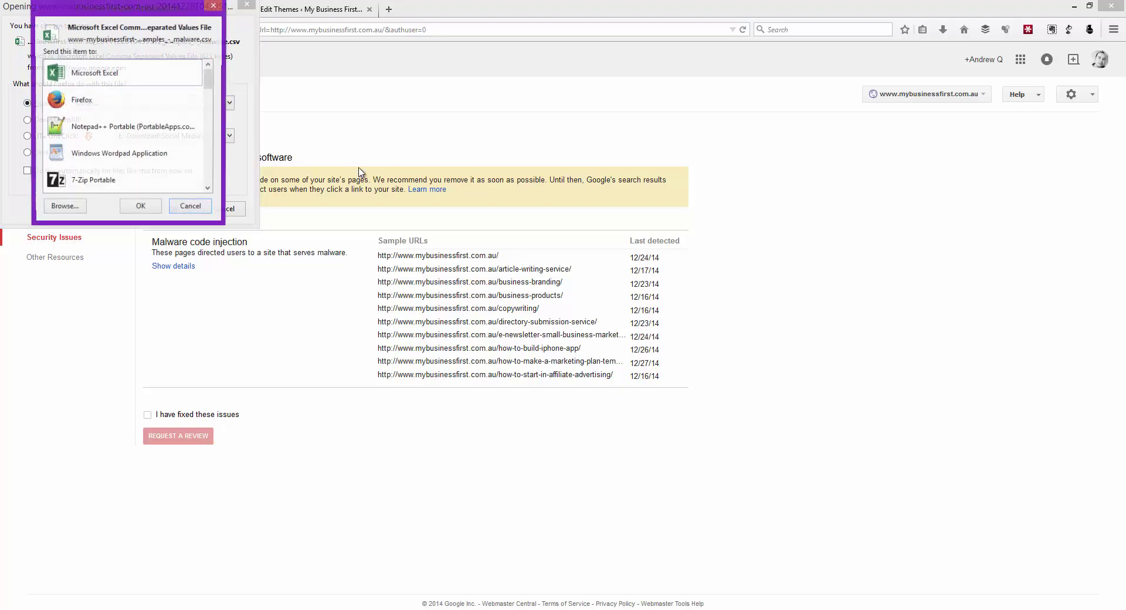
{"action": "left_click", "coordinate": [75, 126]}
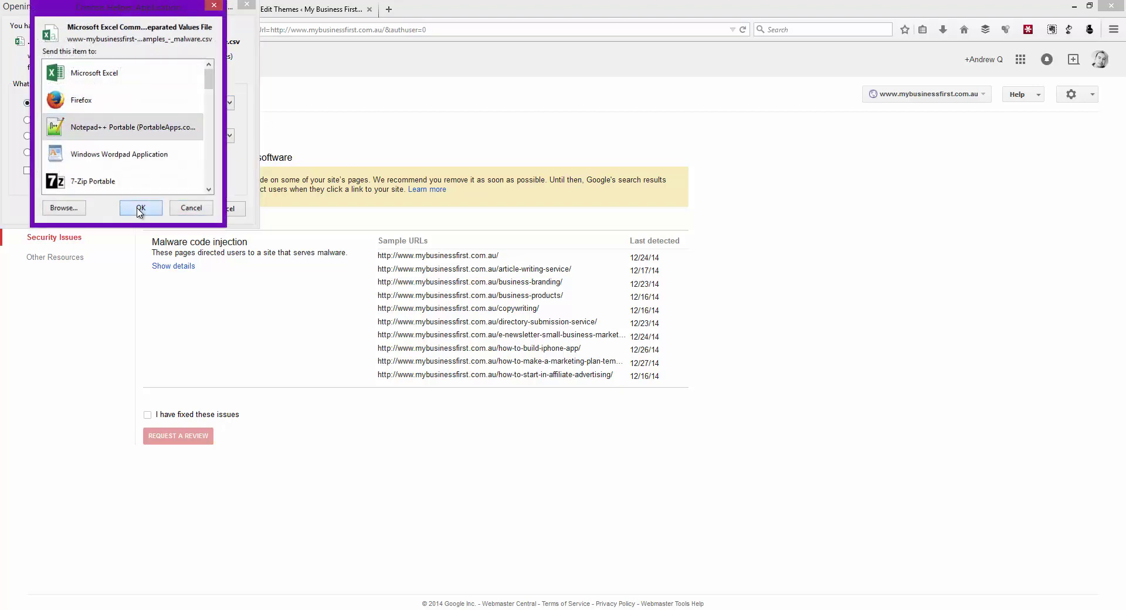
{"action": "left_click", "coordinate": [140, 207]}
{"action": "left_click", "coordinate": [170, 210]}
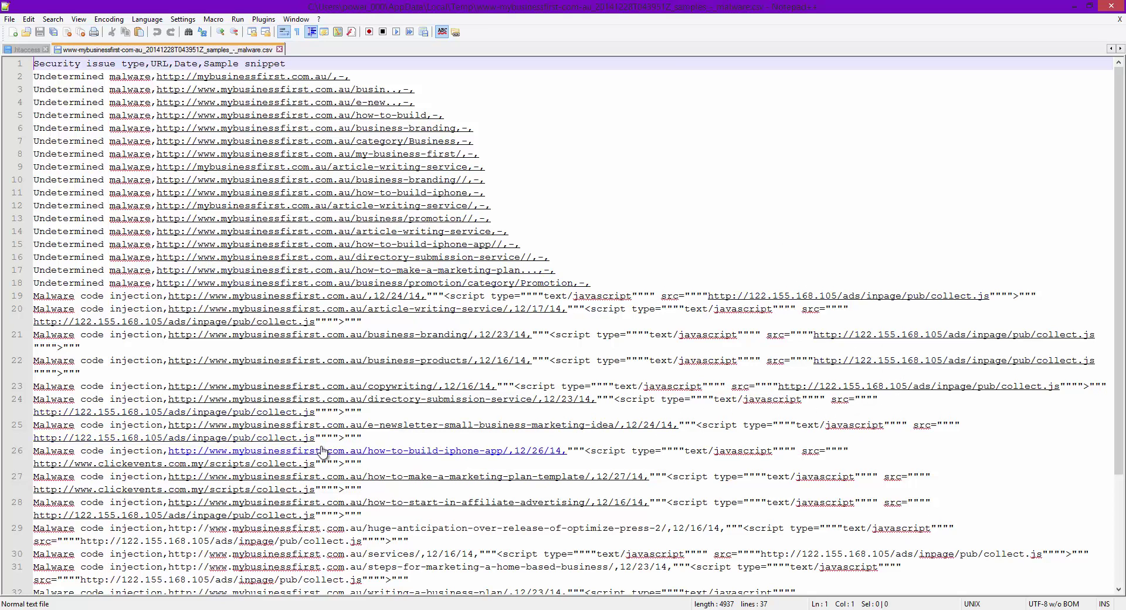
- Read through the samples CSV's URLs and collect.js snippets, then minimize Notepad++
{"action": "scroll", "coordinate": [387, 439], "scroll_direction": "down", "scroll_amount": 4}
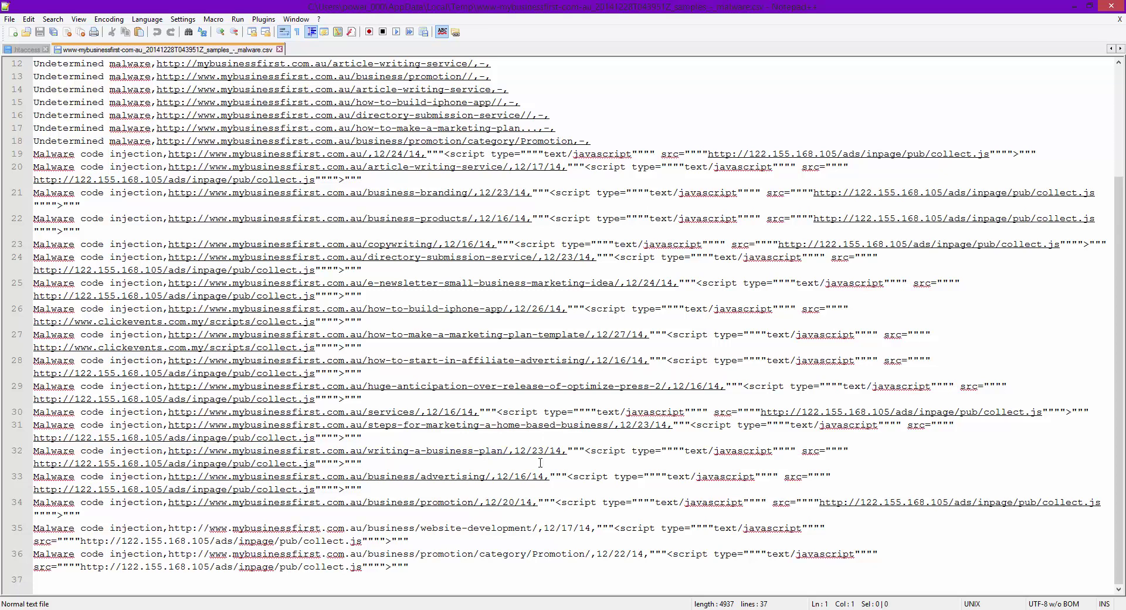
{"action": "scroll", "coordinate": [541, 463], "scroll_direction": "up", "scroll_amount": 3}
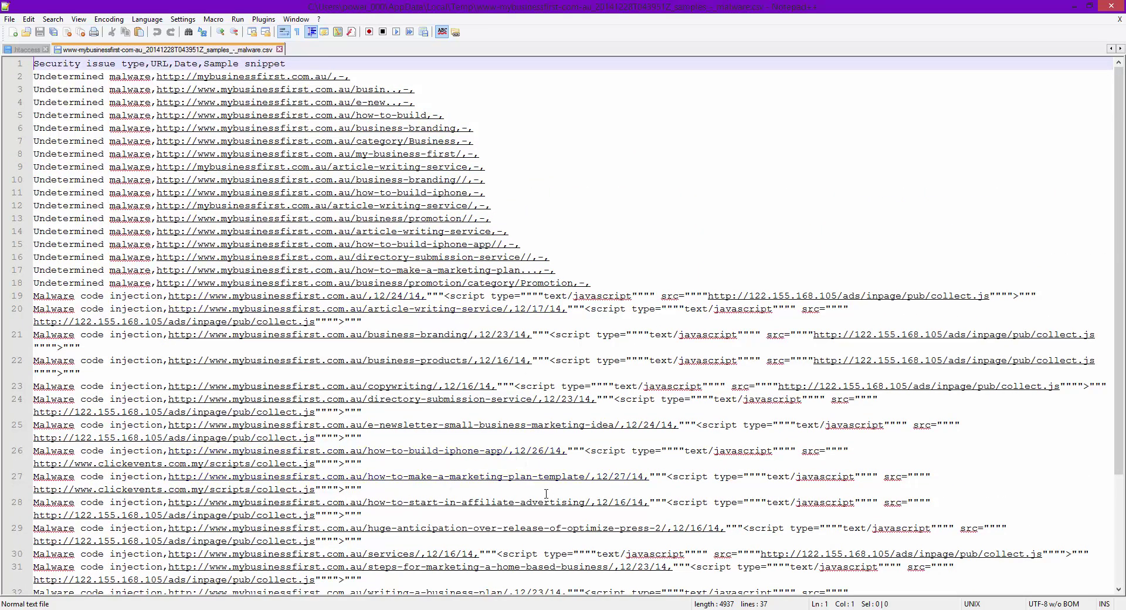
{"action": "scroll", "coordinate": [424, 410], "scroll_direction": "down", "scroll_amount": 4}
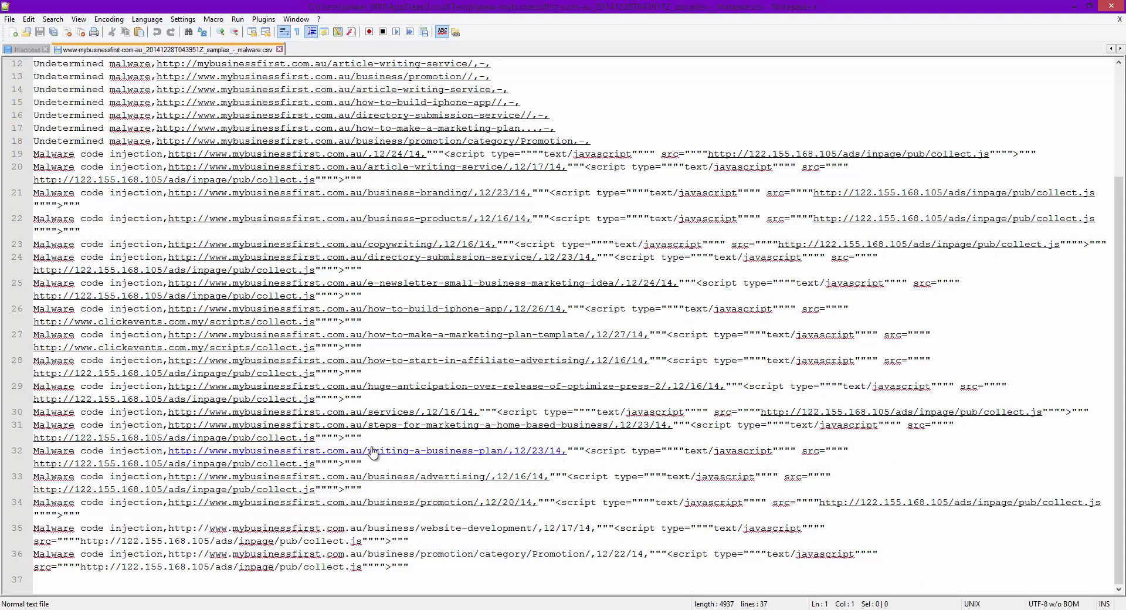
{"action": "left_click", "coordinate": [1073, 6]}
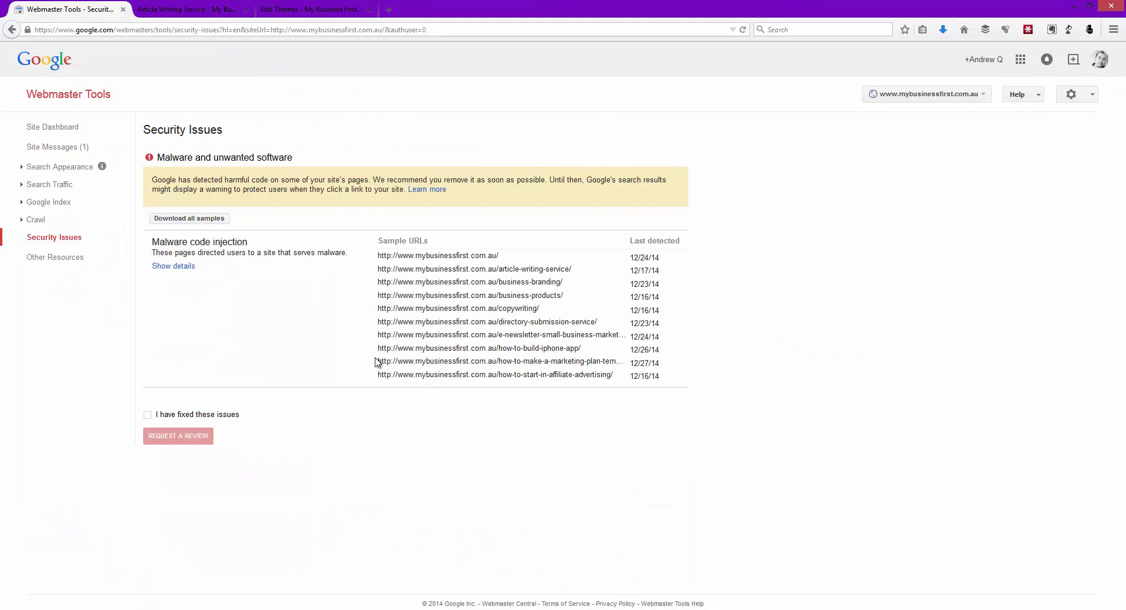
- Open the how-to-make-a-marketing-plan-template URL in a new tab and search it for 'inpa', finding nothing
{"action": "left_click_drag", "start_coordinate": [380, 363], "coordinate": [427, 381]}
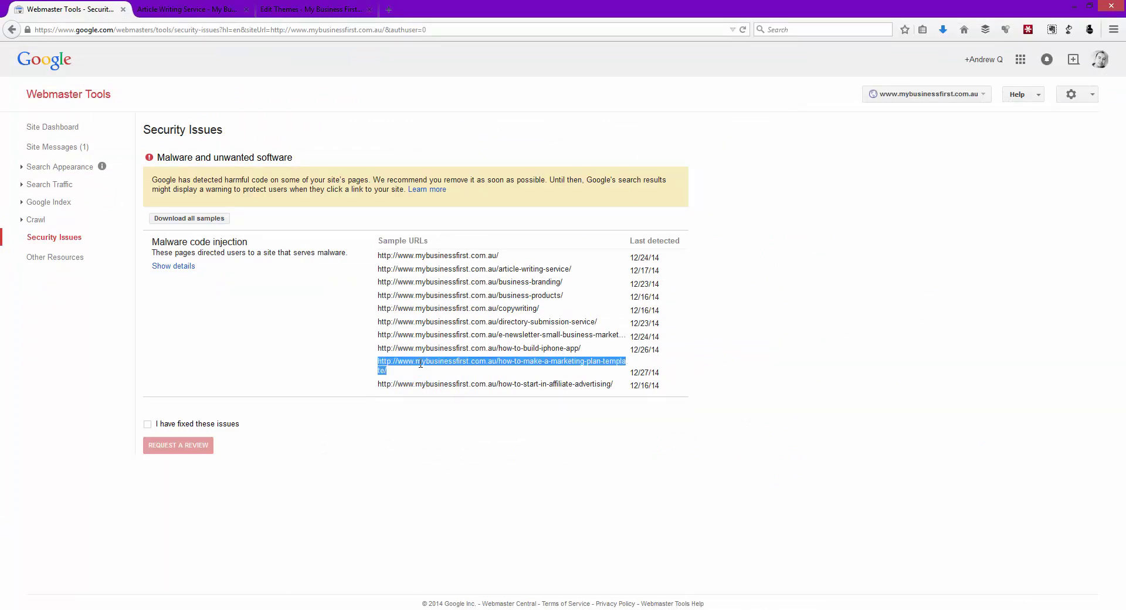
{"action": "right_click", "coordinate": [421, 361]}
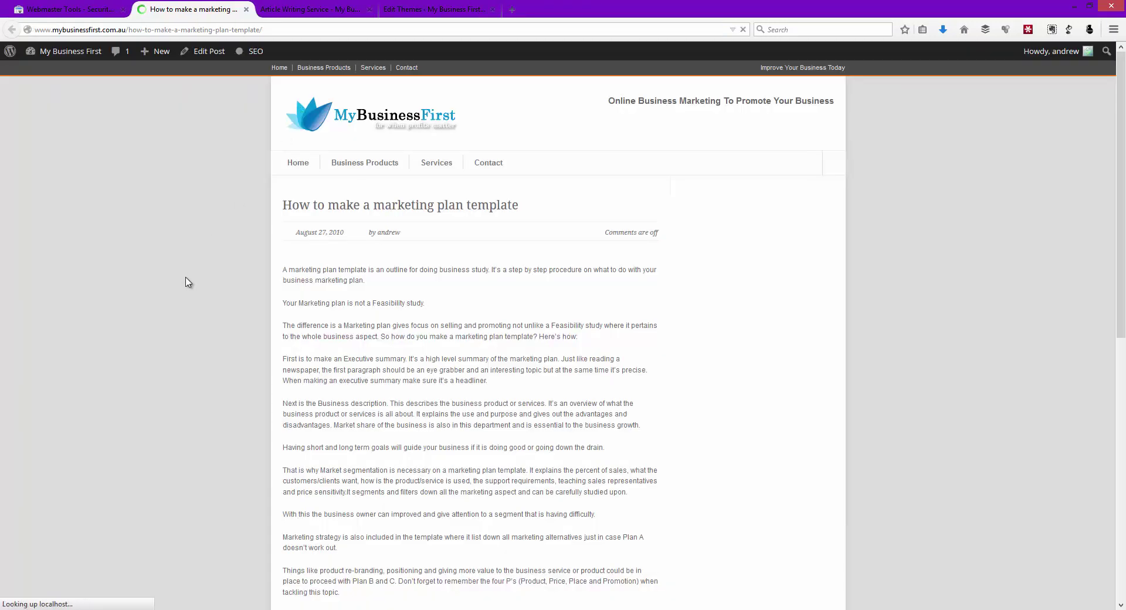
{"action": "key", "text": "ctrl+f"}
{"action": "type", "text": "inpa"}
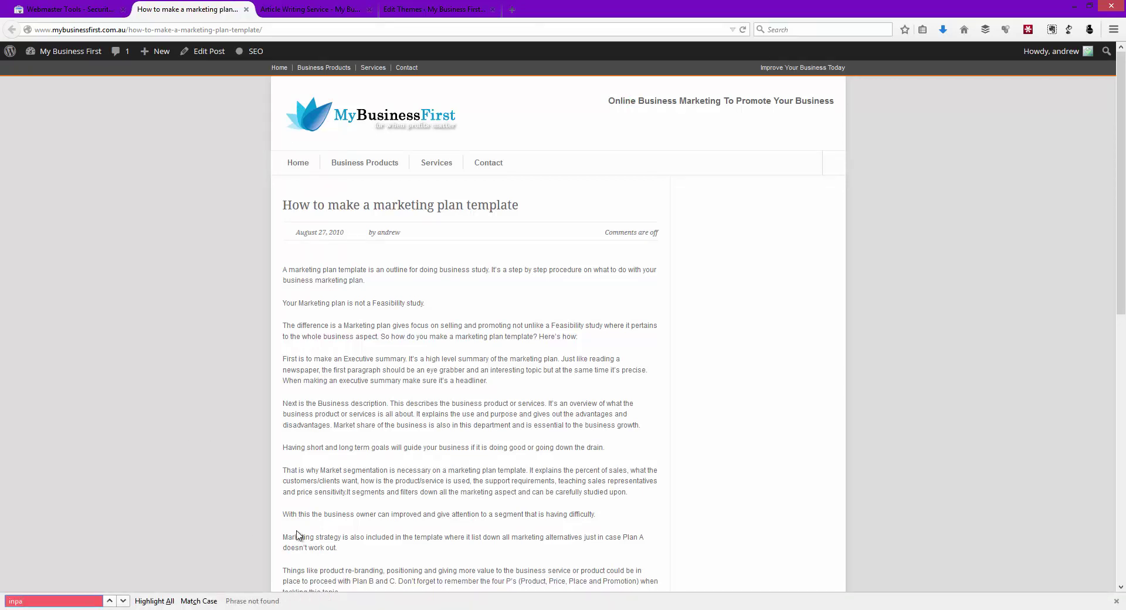
- Close the find bar, check the Article Writing Service tab, and return to the Security Issues page
{"action": "left_click", "coordinate": [1116, 601]}
{"action": "left_click", "coordinate": [73, 9]}
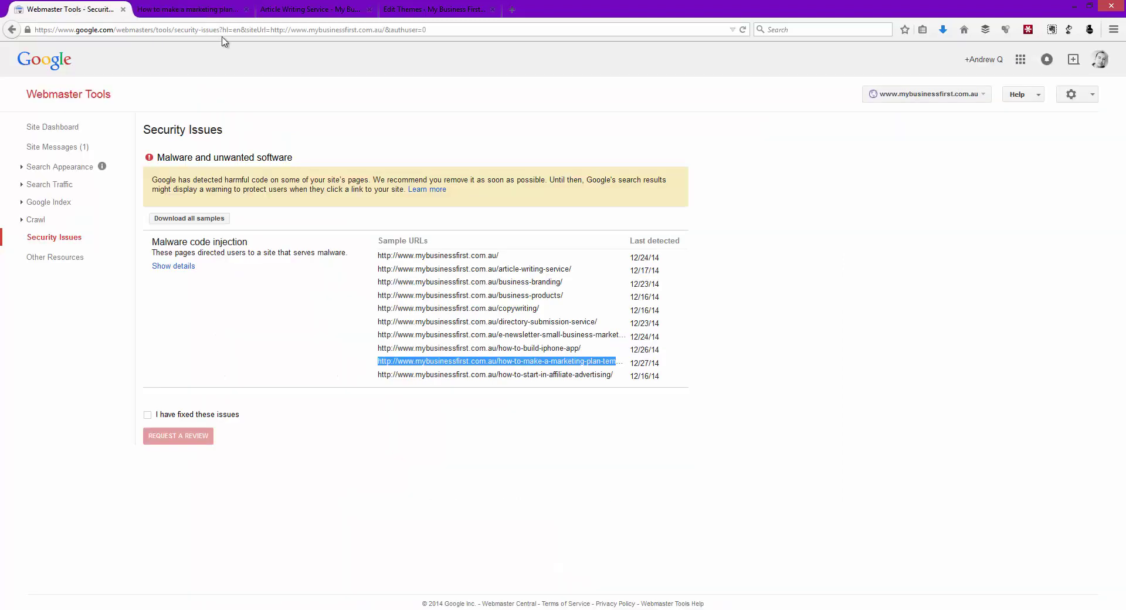
{"action": "left_click", "coordinate": [283, 339]}
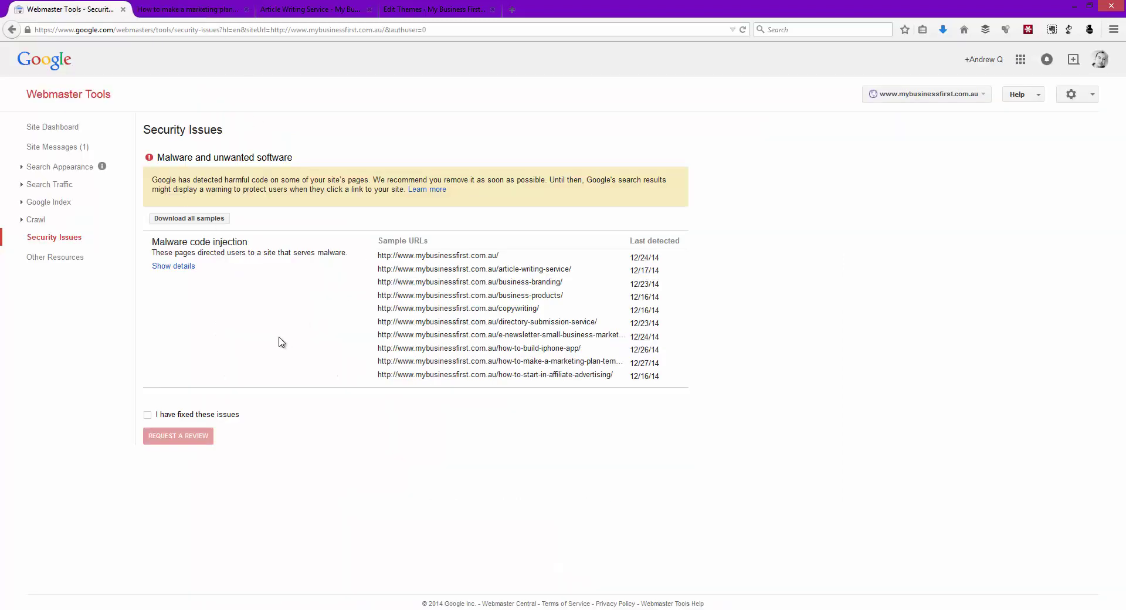
{"action": "left_click", "coordinate": [287, 11]}
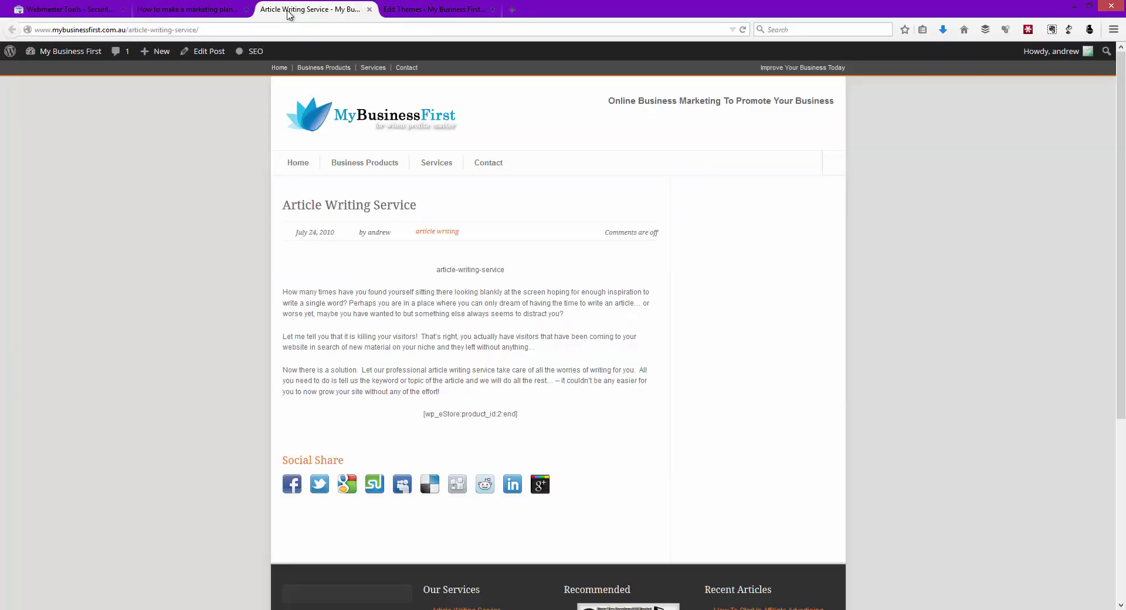
{"action": "left_click", "coordinate": [52, 15]}
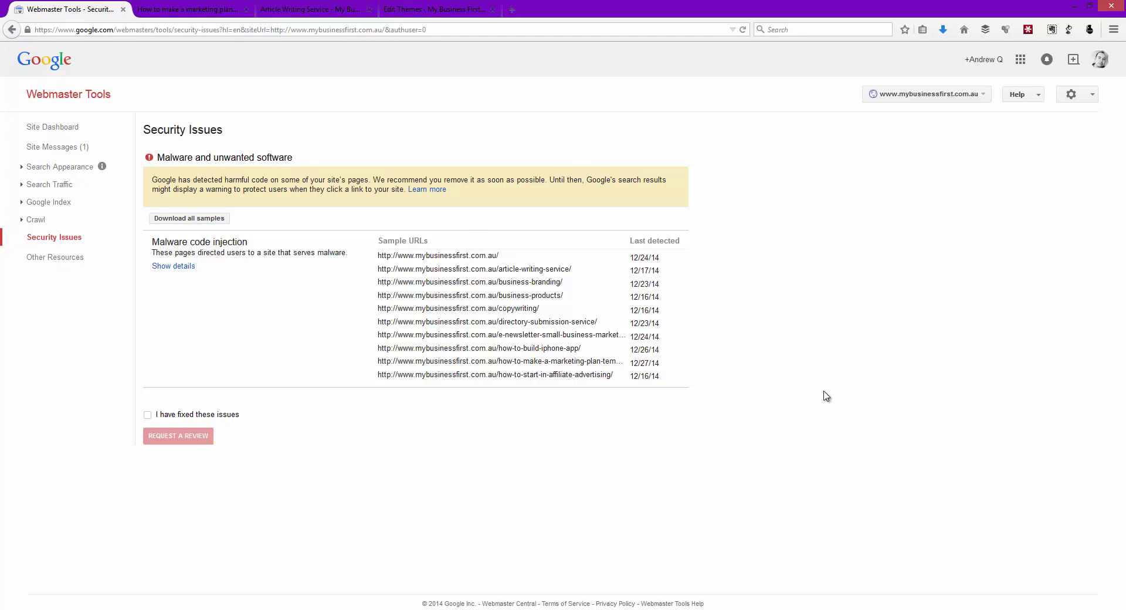
- Tick 'I have fixed these issues' and request a review: 'Sourced and removed all offending malware injections, and added future protection.'
{"action": "left_click", "coordinate": [148, 415]}
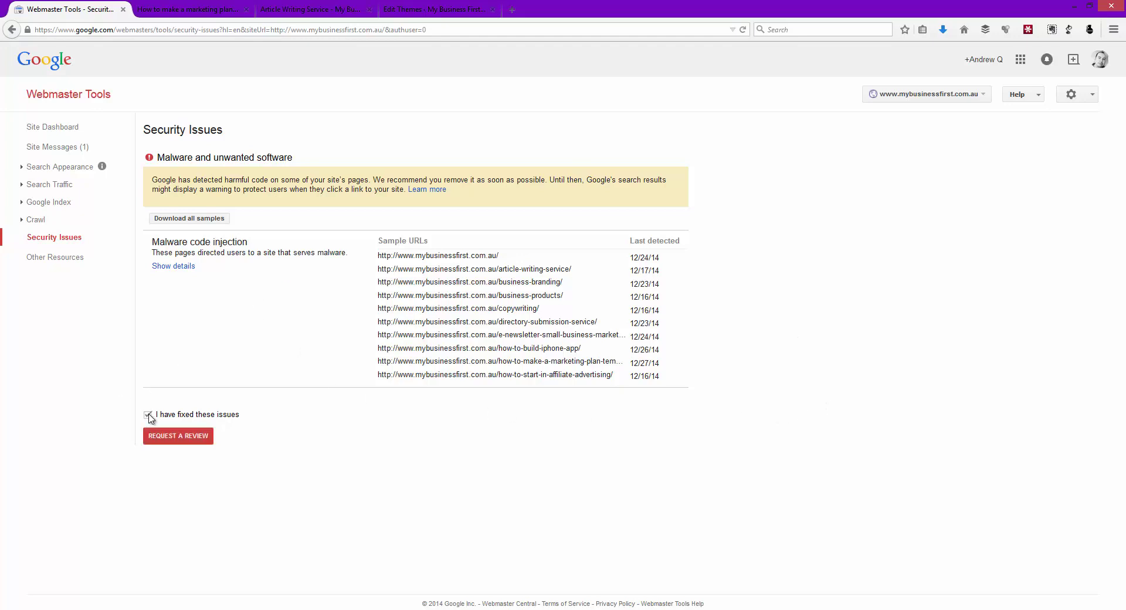
{"action": "left_click", "coordinate": [179, 437]}
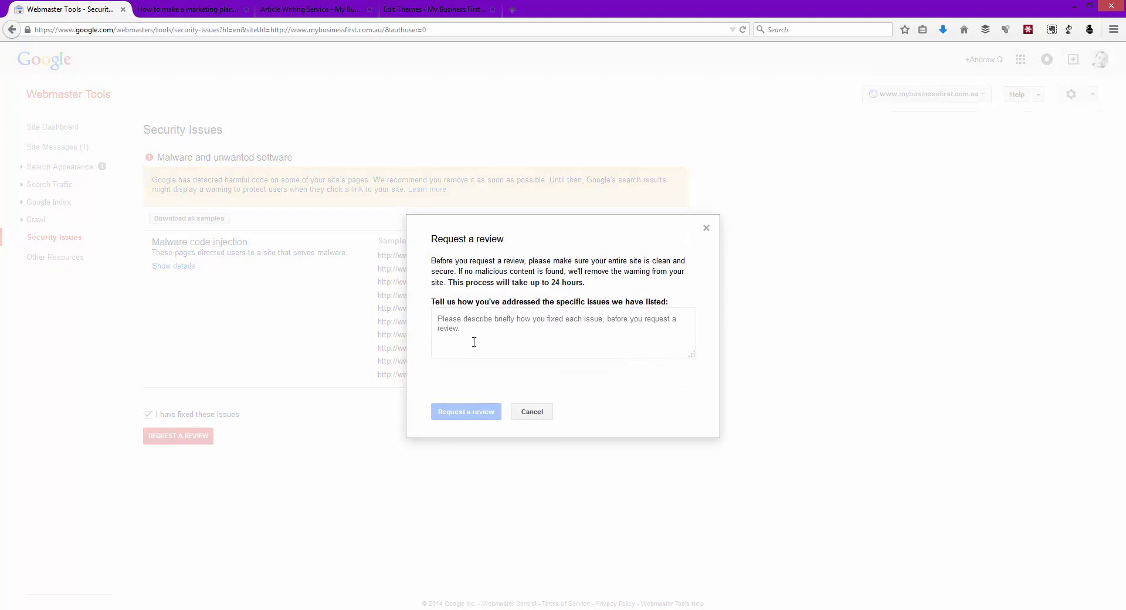
{"action": "left_click", "coordinate": [433, 341]}
{"action": "type", "text": "Sourced and re"}
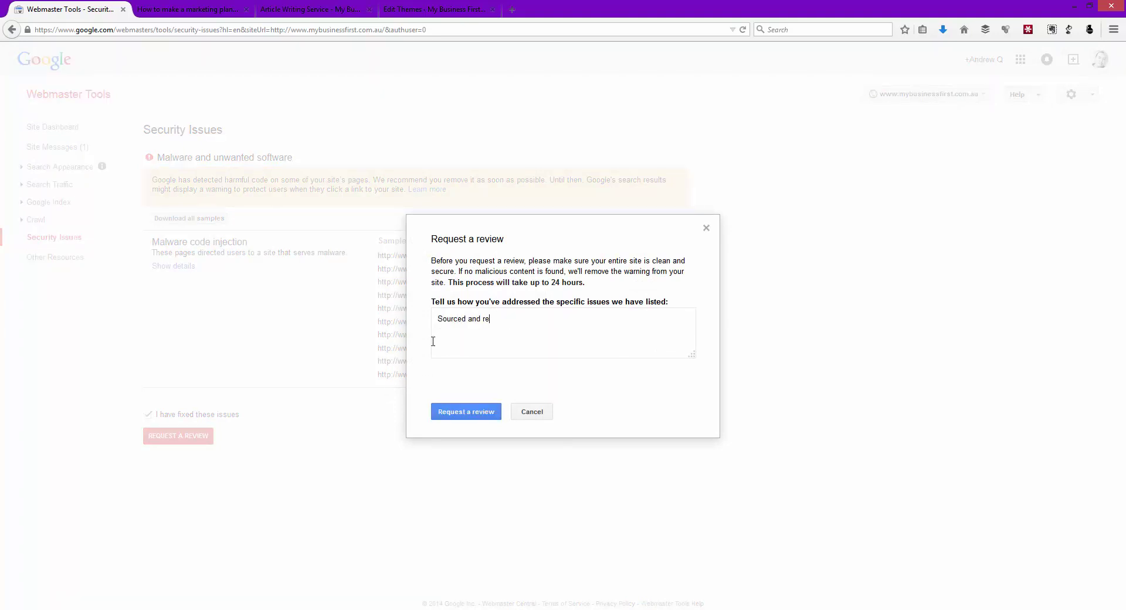
{"action": "type", "text": "moved all offending malware injections."}
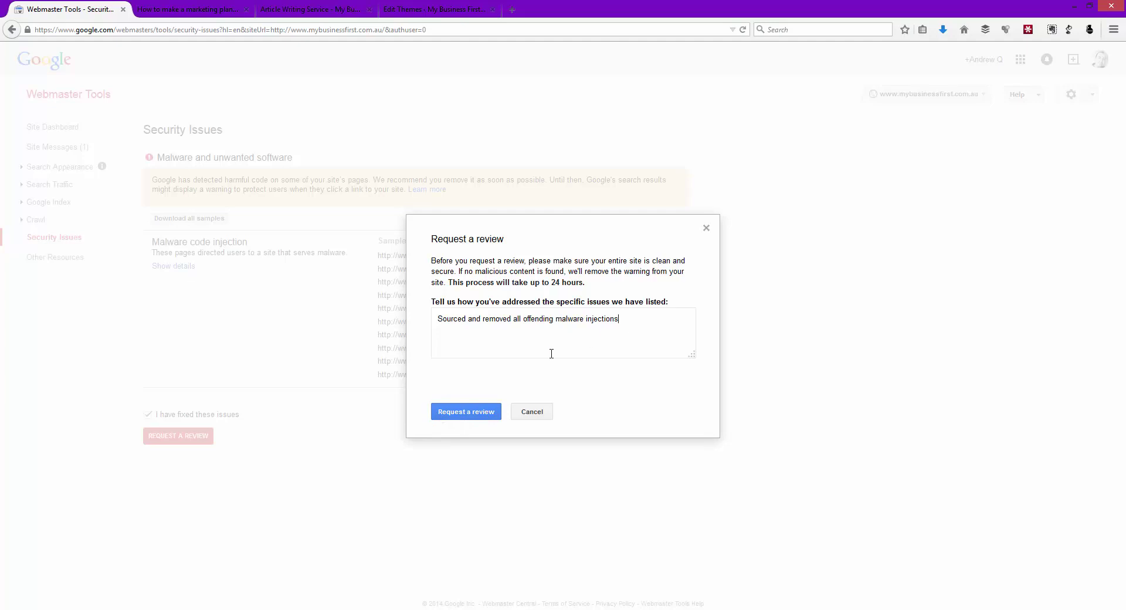
{"action": "type", "text": "dded future protection."}
{"action": "left_click", "coordinate": [453, 413]}
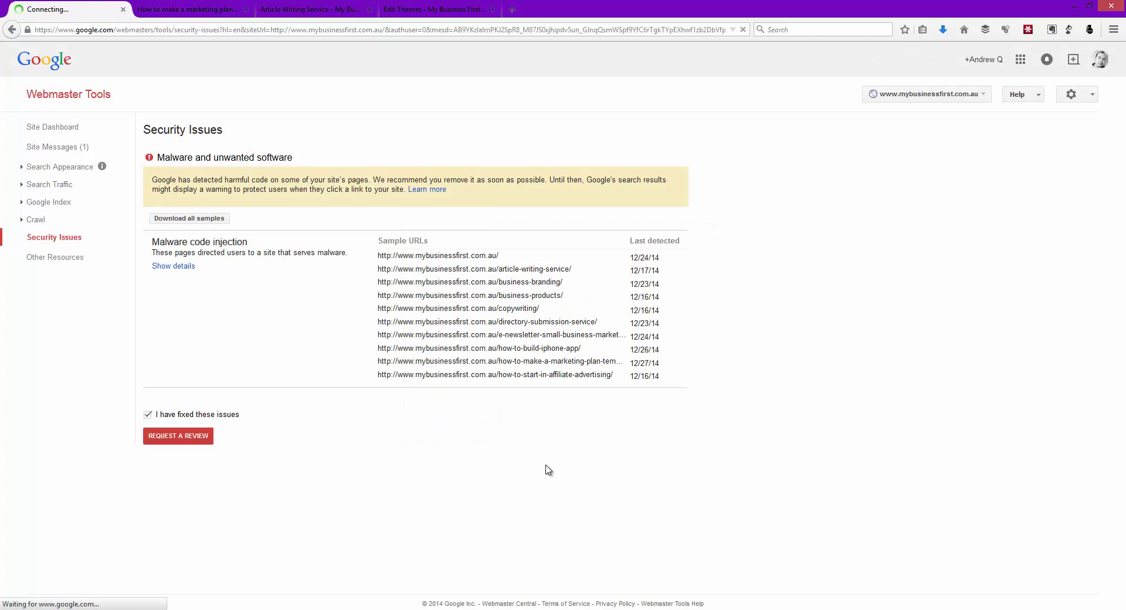